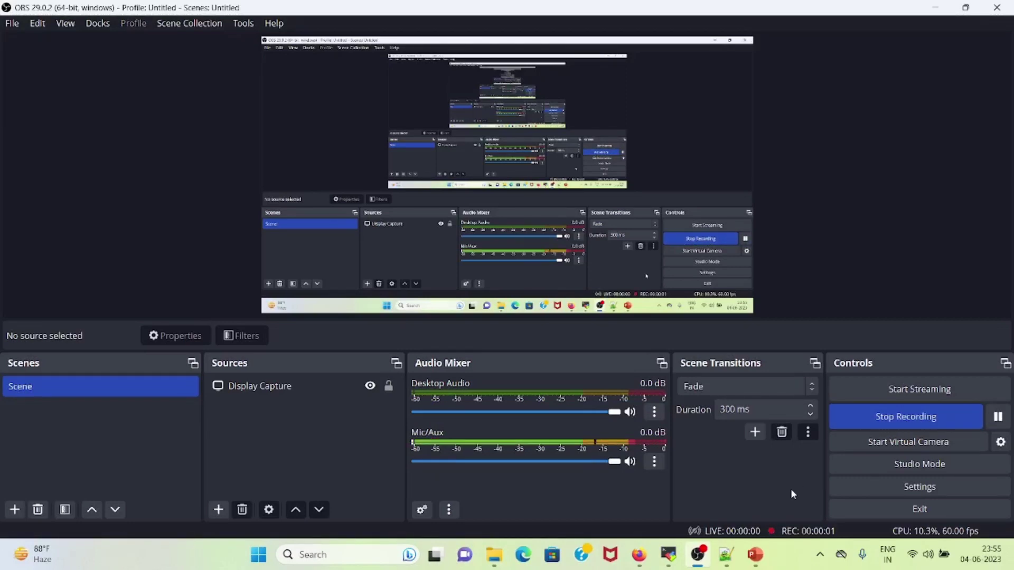
Step: Show the mail relay title slide in PowerPoint, then bring up the Postfix.txt notes in Notepad++
{"action": "left_click", "coordinate": [754, 554]}
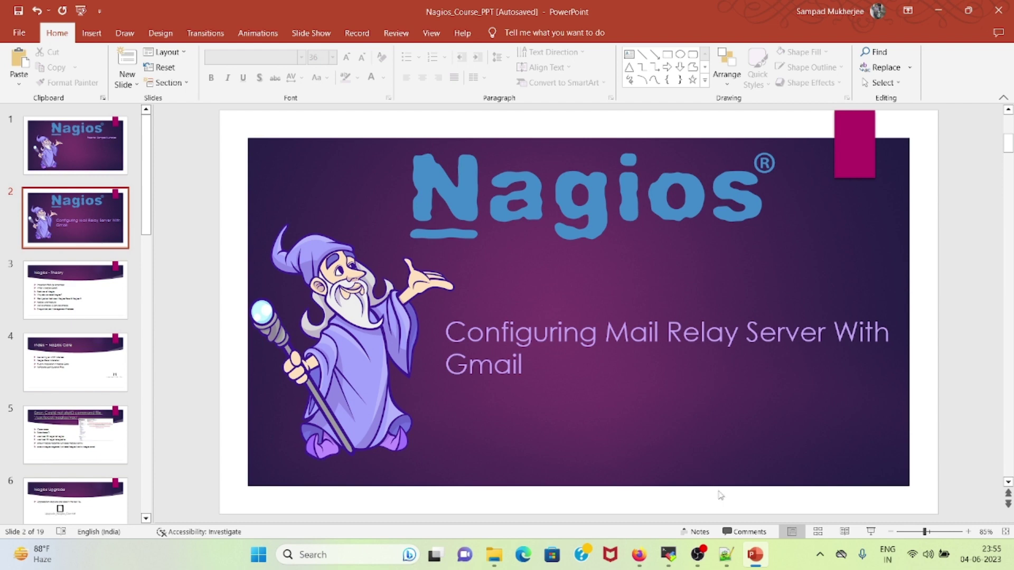
{"action": "left_click", "coordinate": [725, 556]}
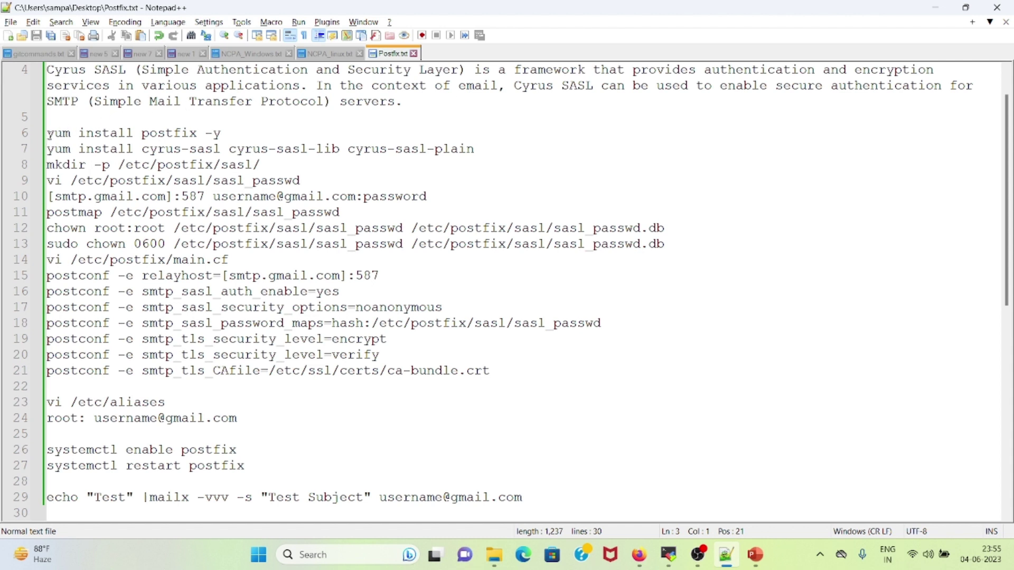
Step: Install Postfix on the server with the yum command from the notes
{"action": "left_click_drag", "start_coordinate": [46, 133], "coordinate": [244, 129]}
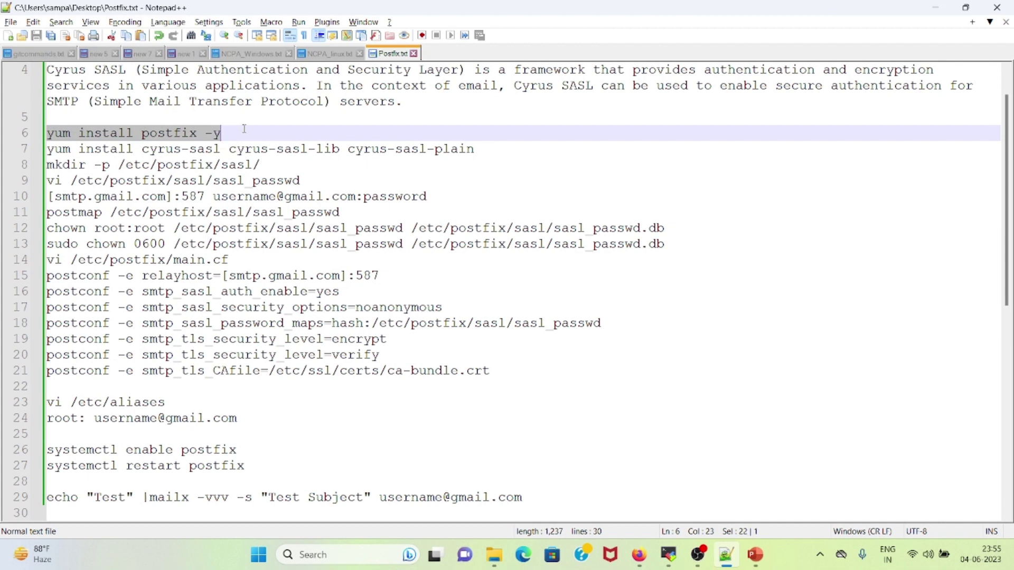
{"action": "left_click", "coordinate": [670, 554]}
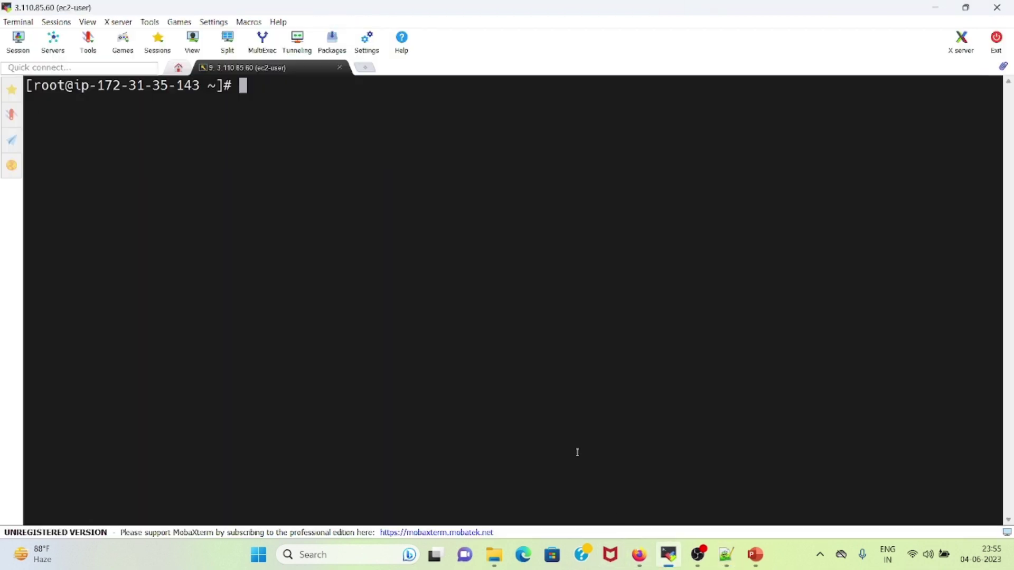
{"action": "right_click", "coordinate": [472, 274]}
{"action": "key", "text": "Return"}
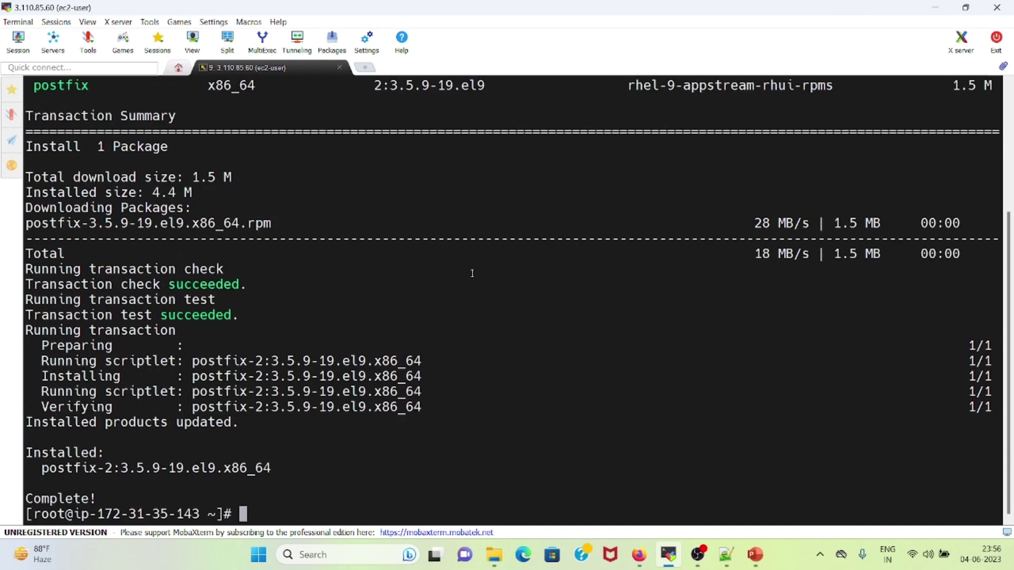
Step: Install the cyrus-sasl and cyrus-sasl-plain packages, confirming with y
{"action": "key", "text": "alt+Tab"}
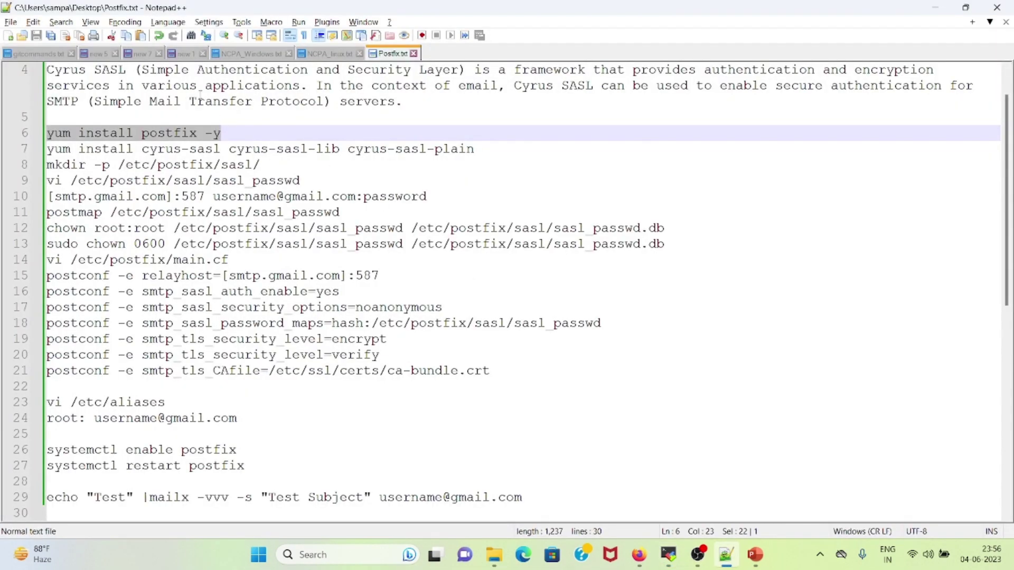
{"action": "left_click_drag", "start_coordinate": [47, 149], "coordinate": [474, 148]}
{"action": "right_click", "coordinate": [440, 151]}
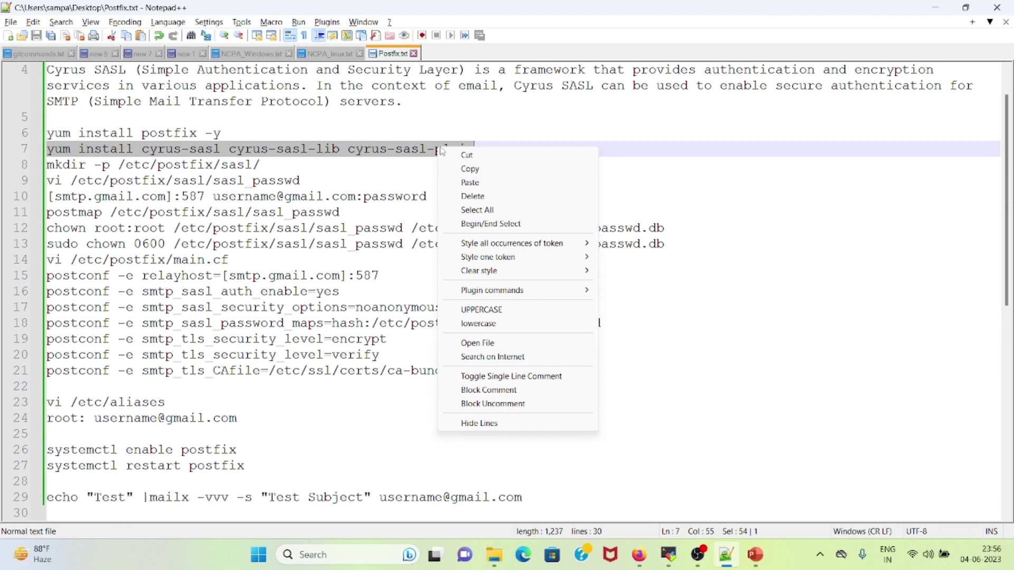
{"action": "left_click", "coordinate": [458, 169]}
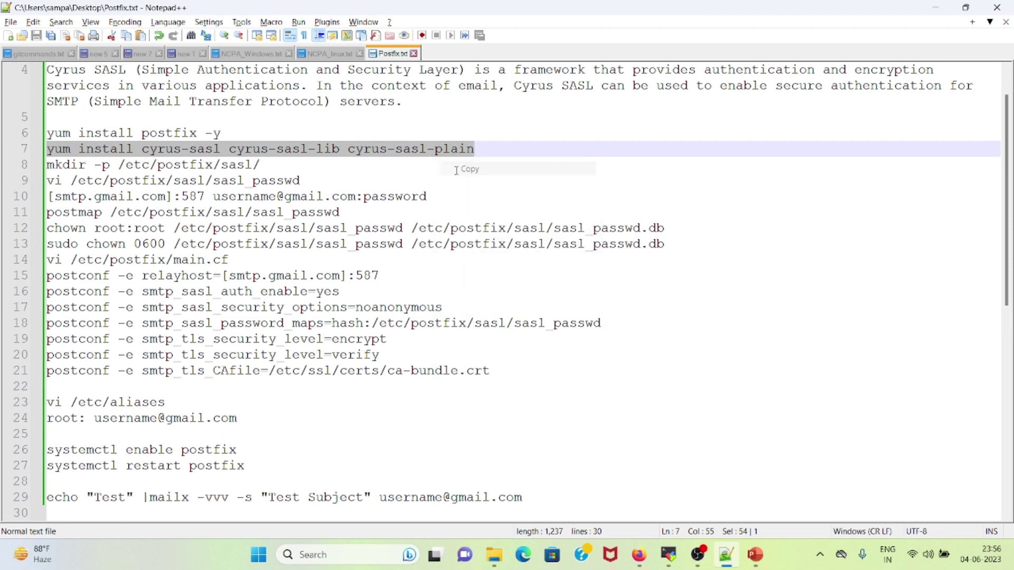
{"action": "left_click", "coordinate": [668, 555]}
{"action": "right_click", "coordinate": [539, 442]}
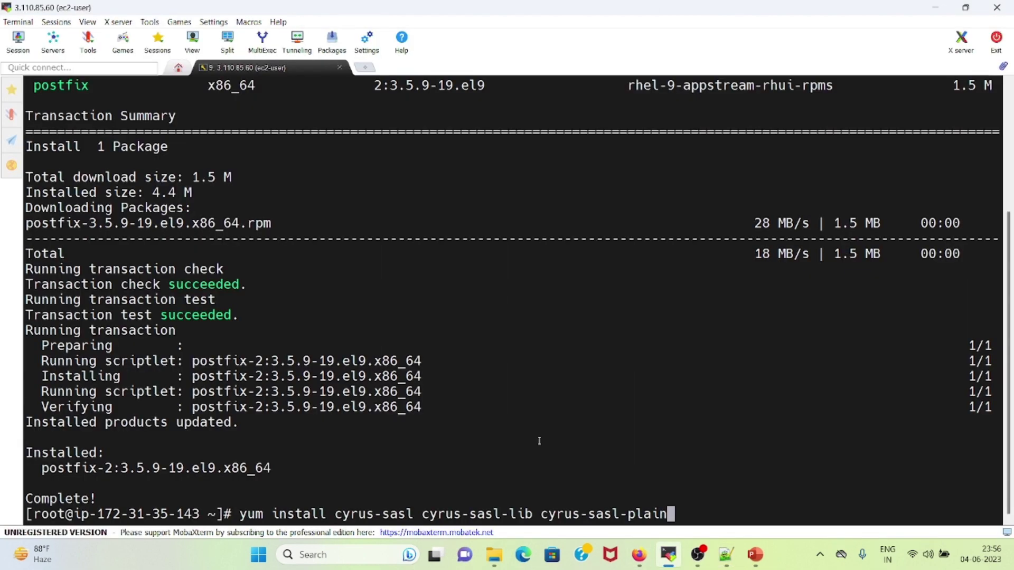
{"action": "key", "text": "Return"}
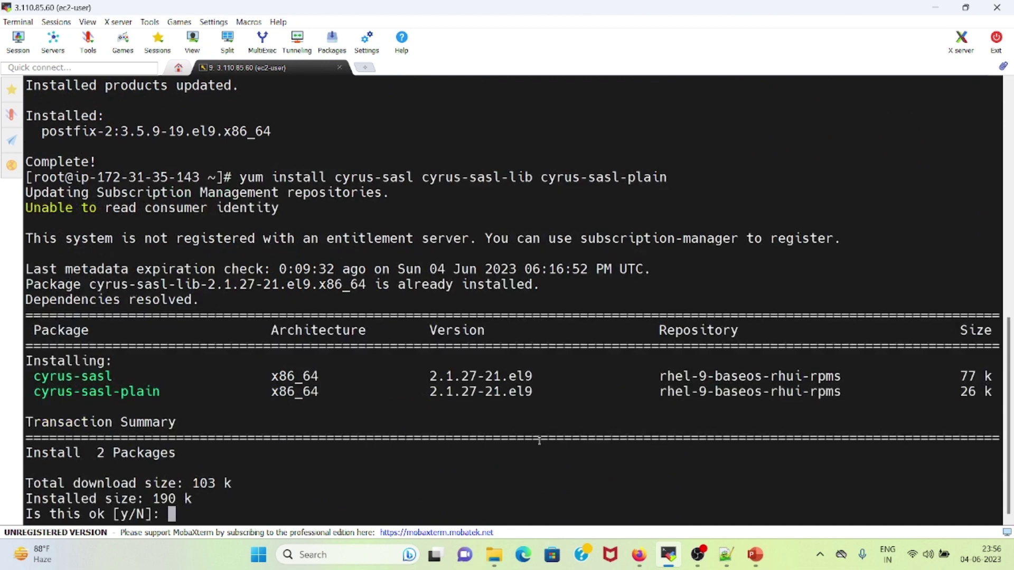
{"action": "type", "text": "y"}
{"action": "key", "text": "Return"}
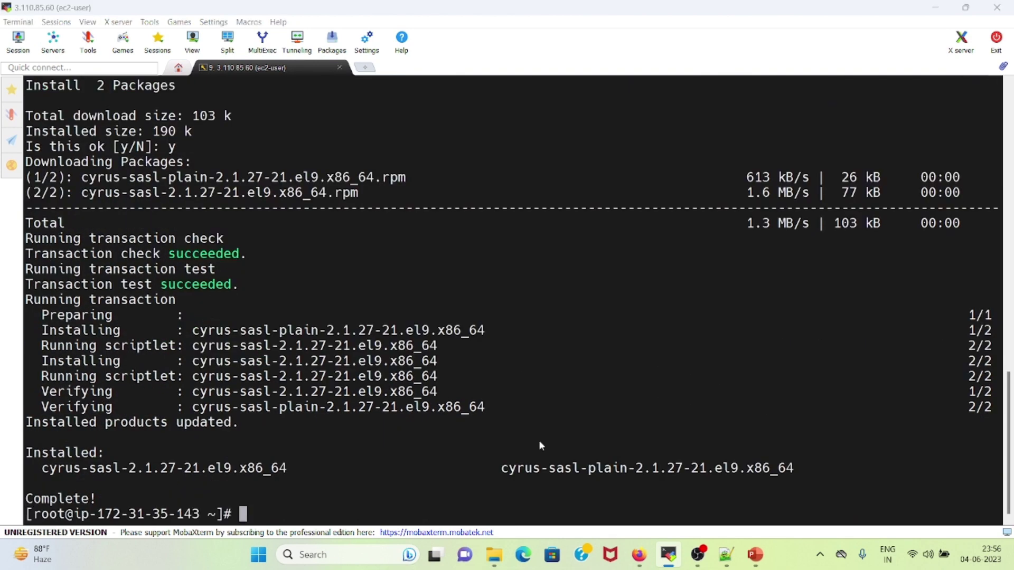
{"action": "key", "text": "alt+Tab"}
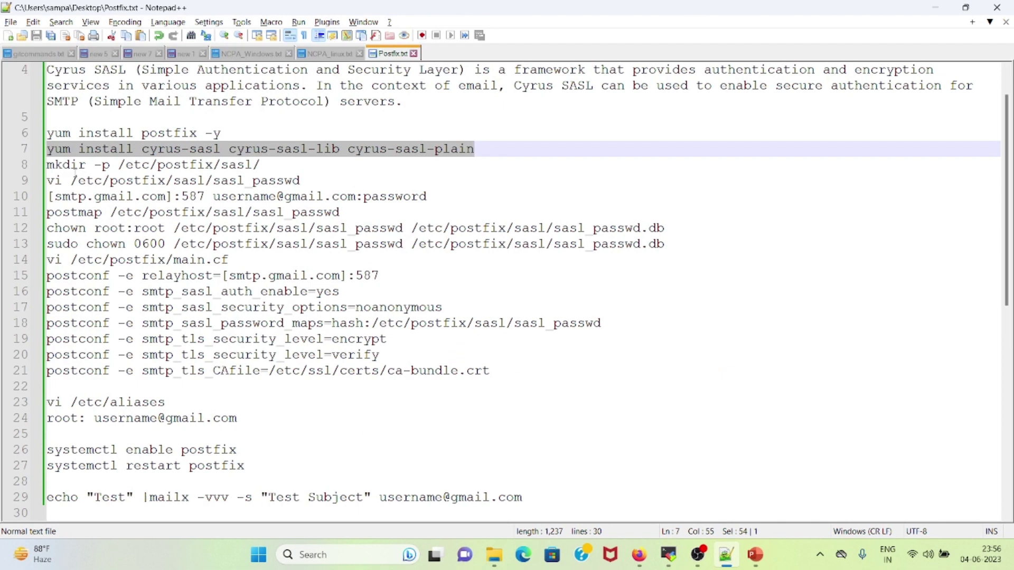
Step: Move into /etc/postfix, list its files and create the sasl directory
{"action": "triple_click", "coordinate": [47, 166]}
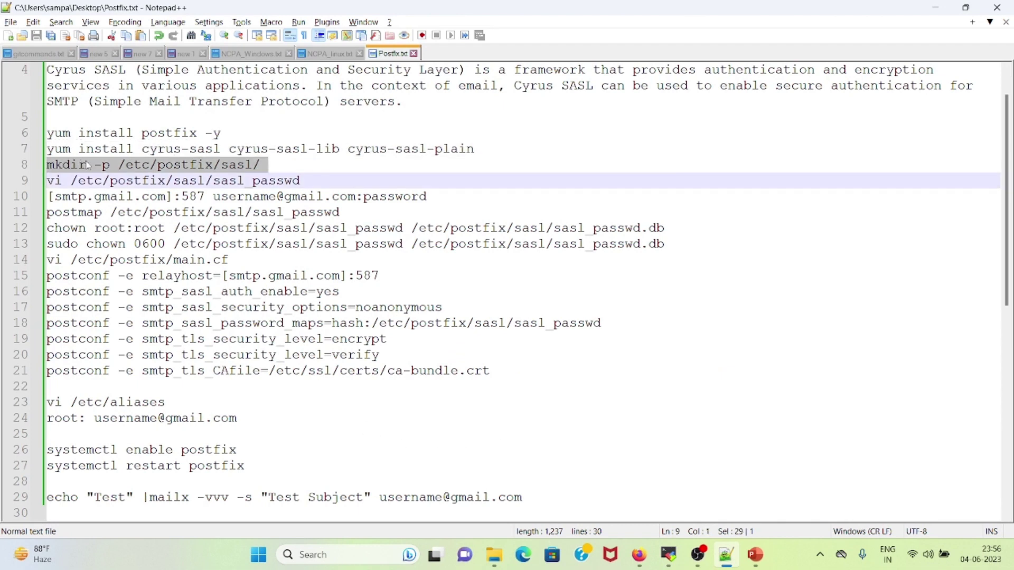
{"action": "right_click", "coordinate": [102, 167]}
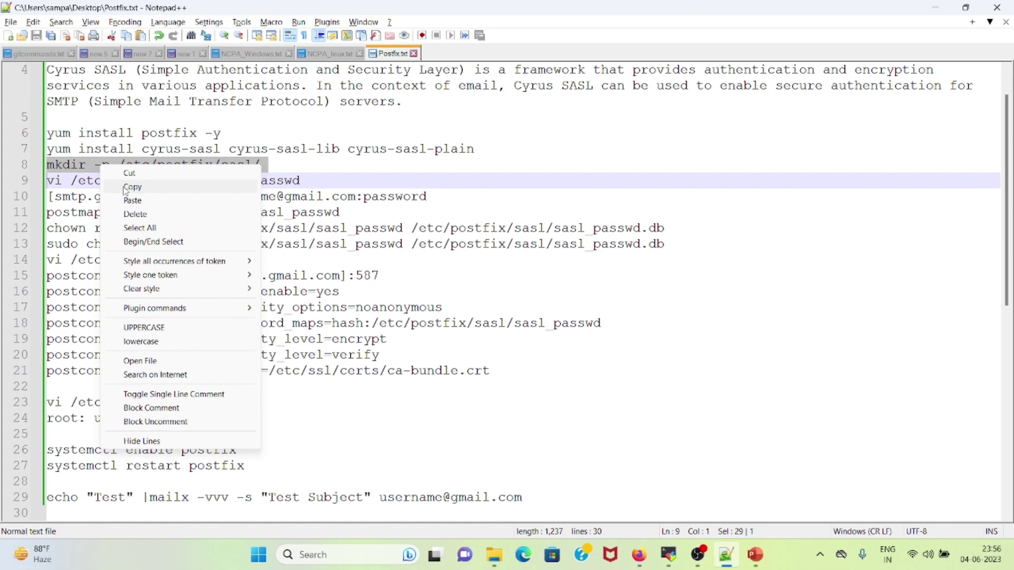
{"action": "left_click", "coordinate": [127, 186]}
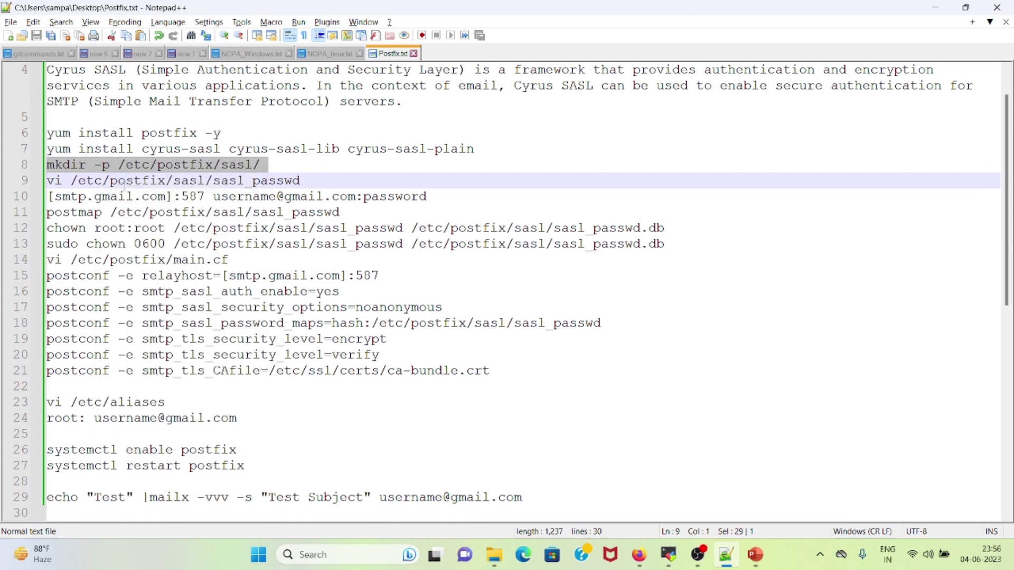
{"action": "left_click", "coordinate": [668, 554]}
{"action": "right_click", "coordinate": [443, 475]}
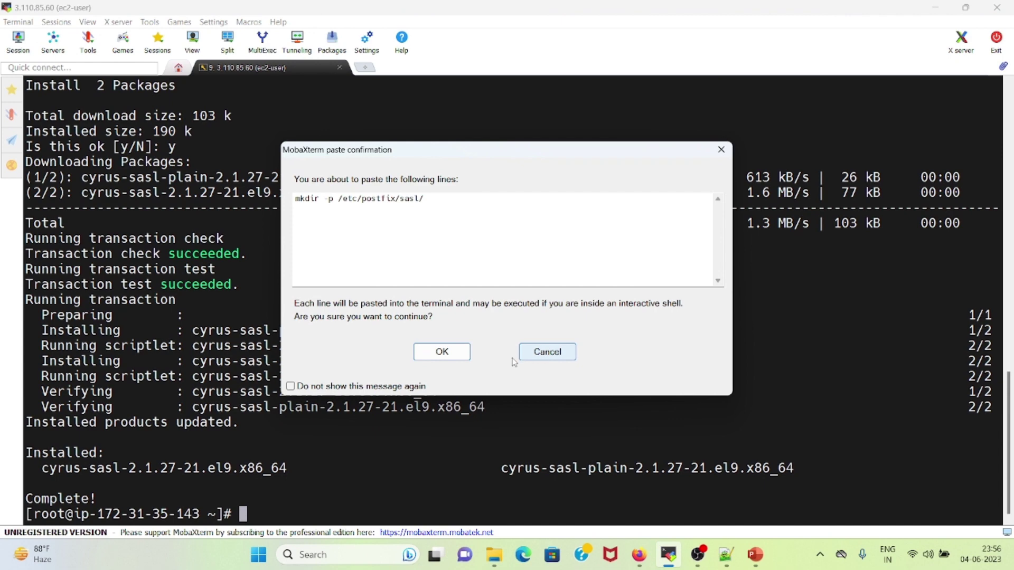
{"action": "left_click", "coordinate": [447, 352]}
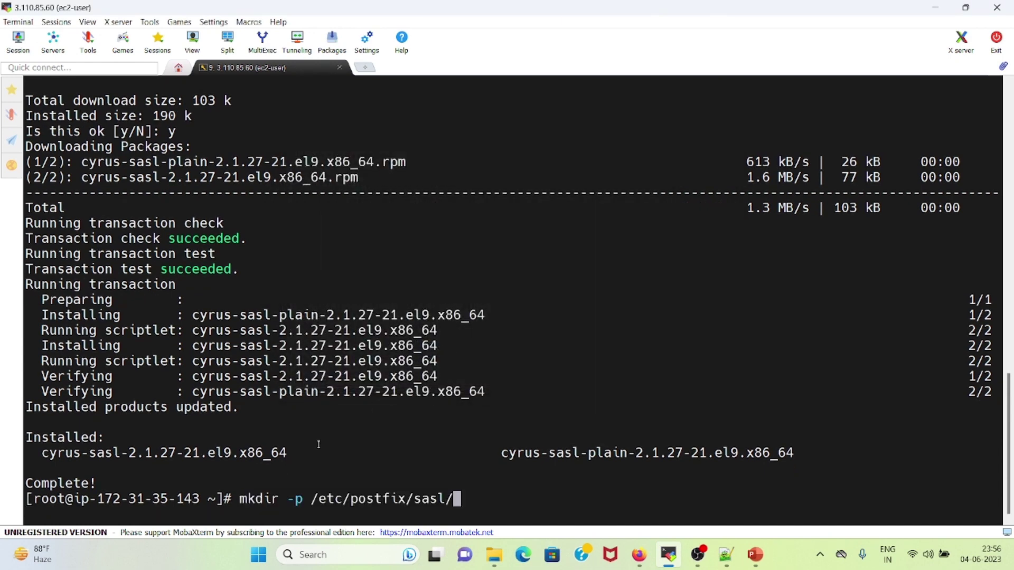
{"action": "key", "text": "ctrl+c"}
{"action": "type", "text": "cd "}
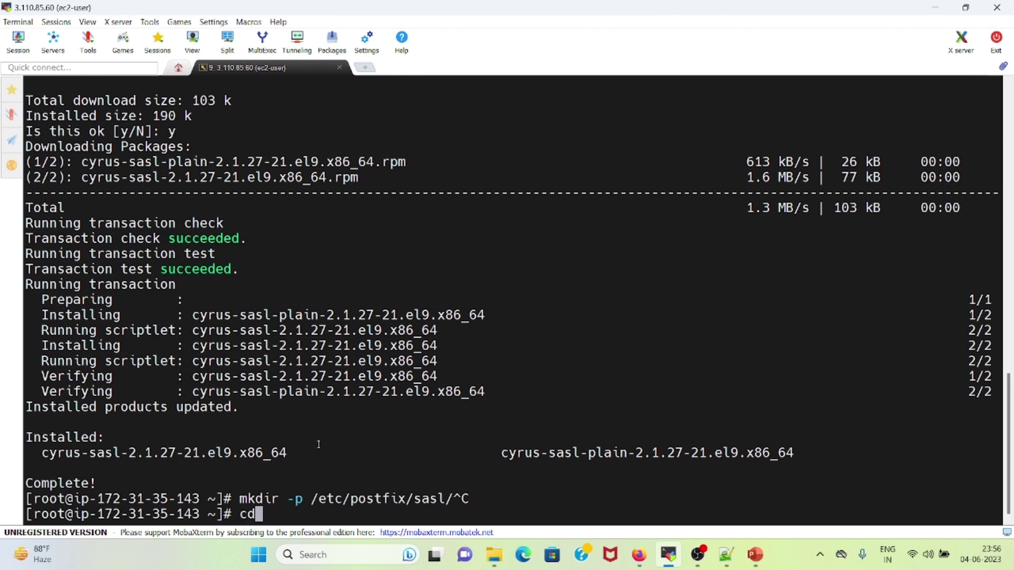
{"action": "type", "text": "/e"}
{"action": "type", "text": "tc/"}
{"action": "type", "text": "postfix/"}
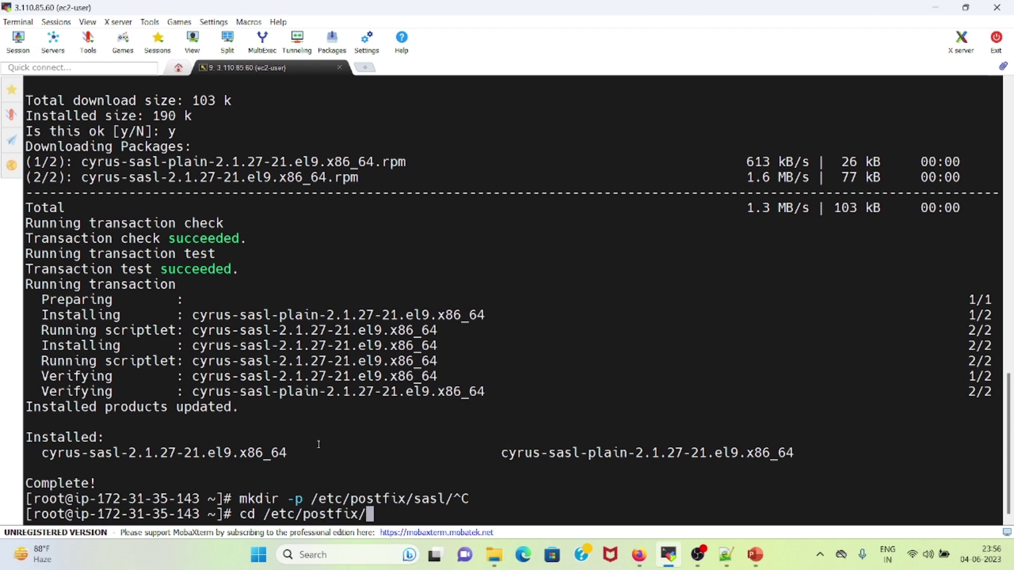
{"action": "key", "text": "Return"}
{"action": "type", "text": "ls"}
{"action": "key", "text": "Return"}
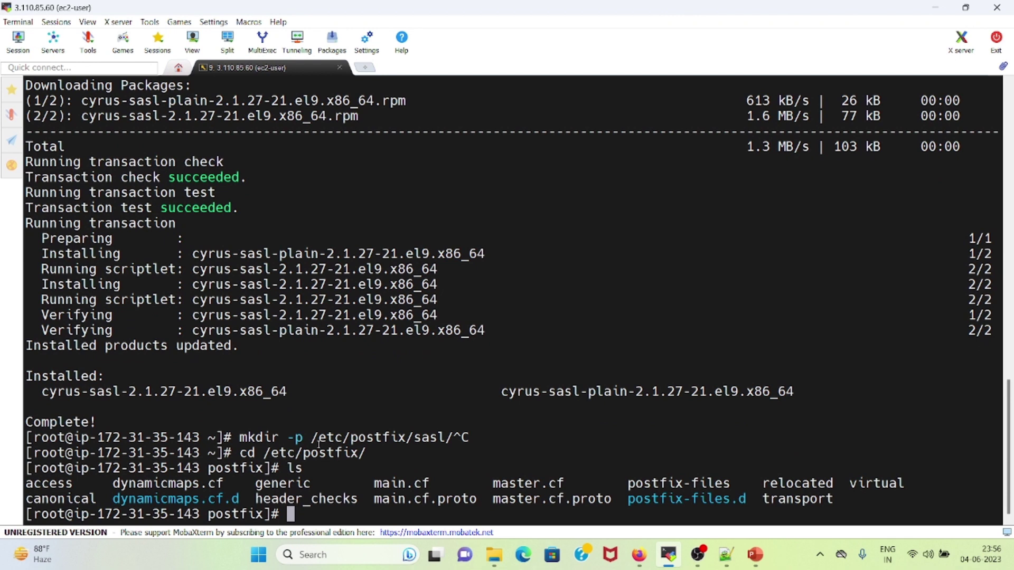
{"action": "type", "text": "mkdir "}
{"action": "type", "text": "-p sasl"}
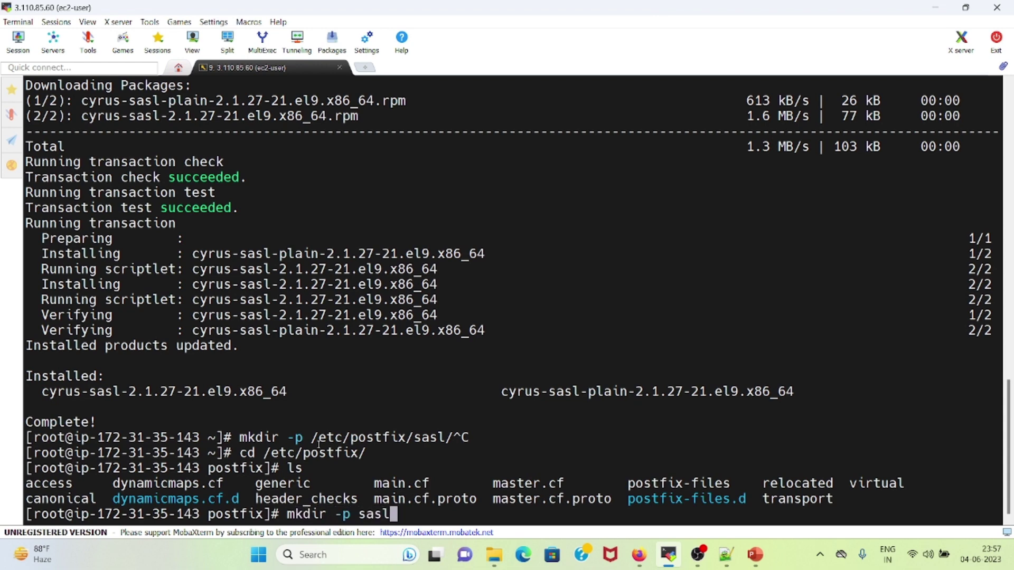
{"action": "key", "text": "Return"}
Step: Enter the sasl directory and start a new sasl_passwd file in vi
{"action": "key", "text": "alt+Tab"}
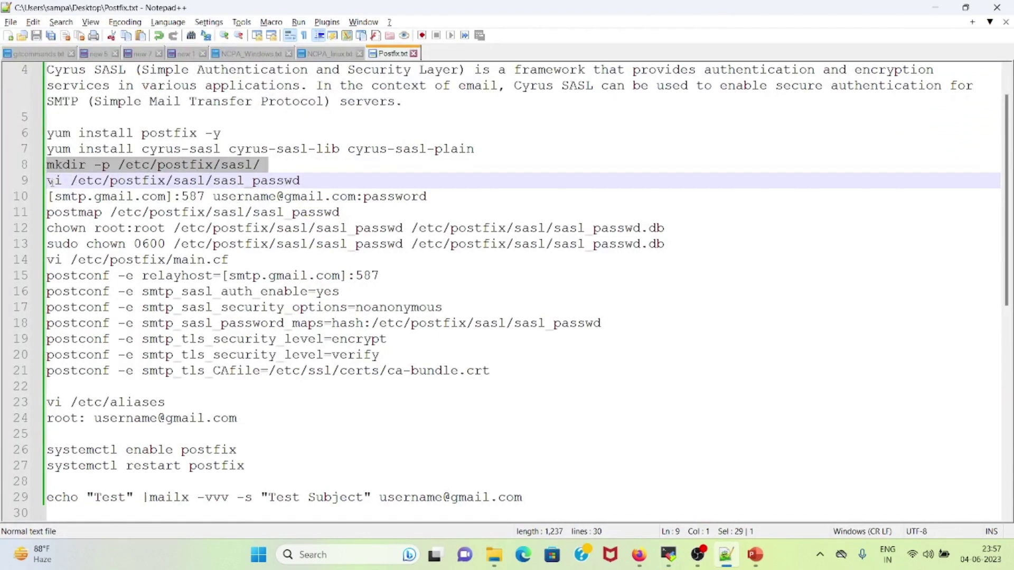
{"action": "left_click_drag", "start_coordinate": [50, 181], "coordinate": [299, 184]}
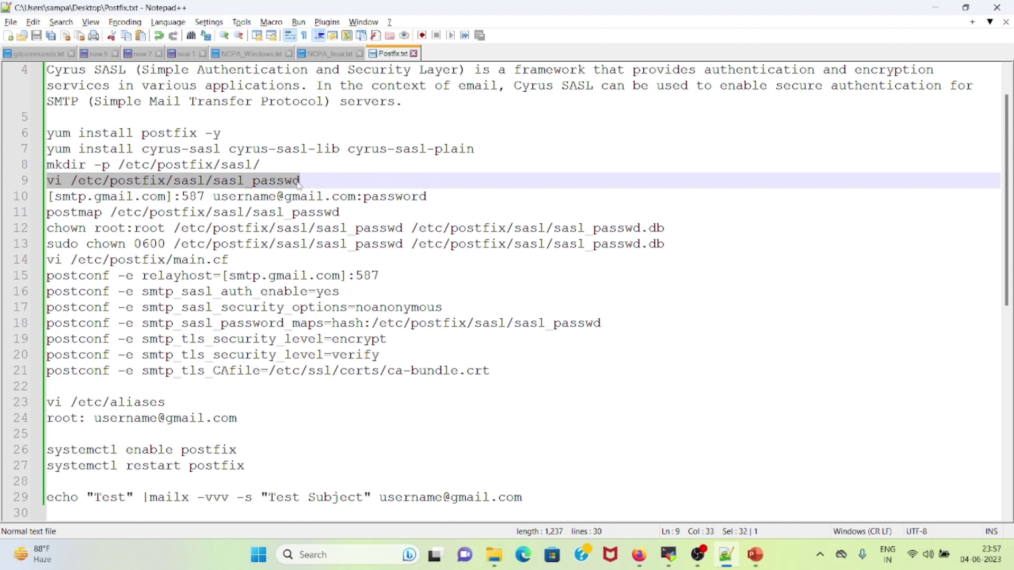
{"action": "key", "text": "alt+Tab"}
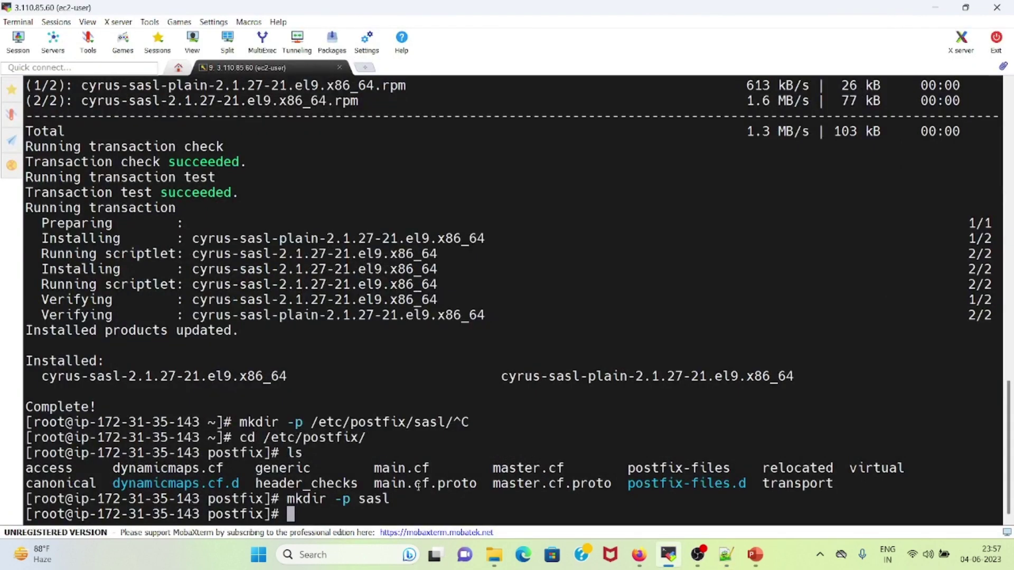
{"action": "type", "text": "cd "}
{"action": "type", "text": "sasl"}
{"action": "key", "text": "Return"}
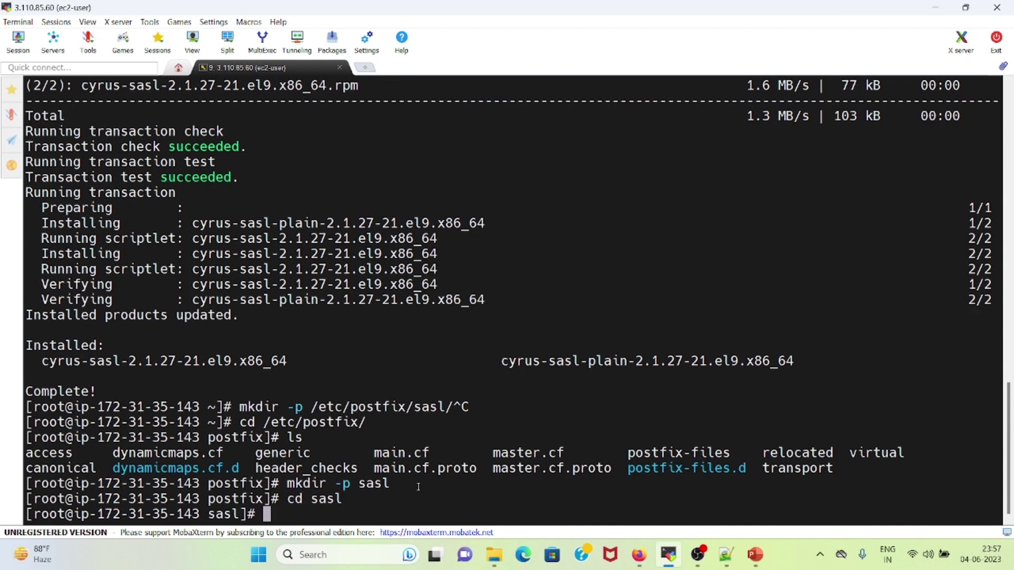
{"action": "type", "text": "ls"}
{"action": "key", "text": "Return"}
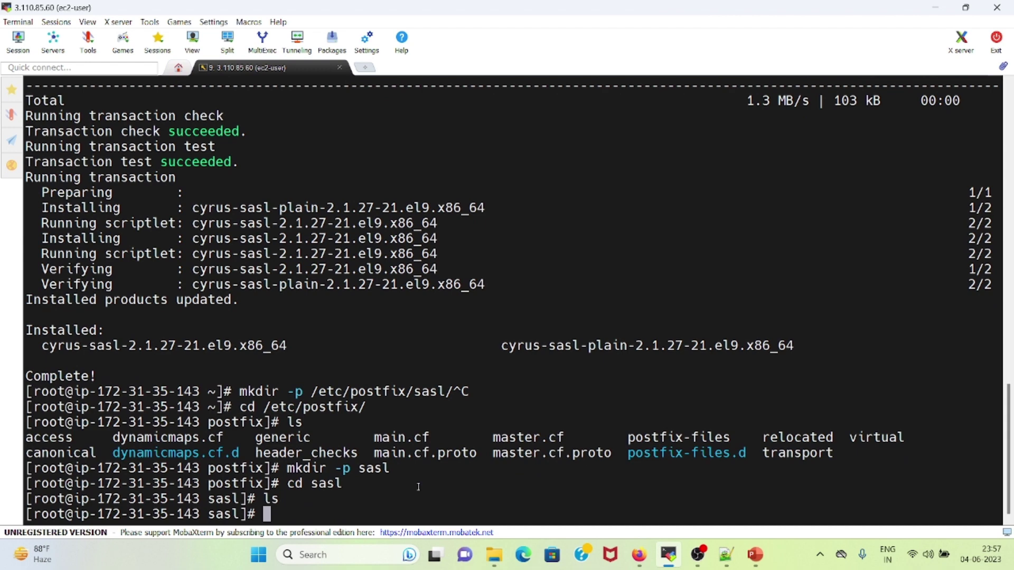
{"action": "right_click", "coordinate": [418, 486]}
{"action": "key", "text": "Return"}
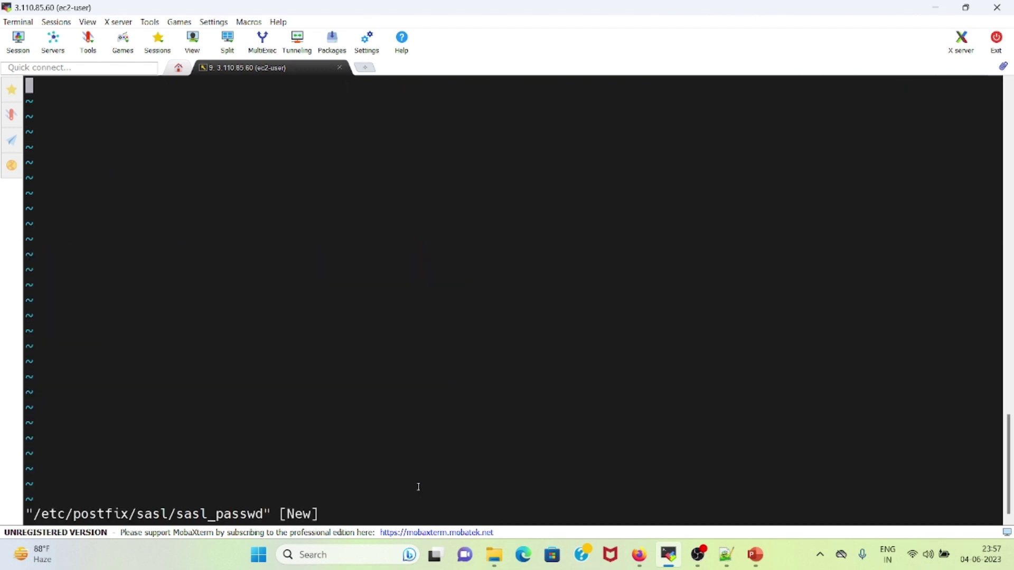
Step: Replace the 'username' placeholder on line 10 with the real Gmail account name
{"action": "key", "text": "i"}
{"action": "key", "text": "alt+Tab"}
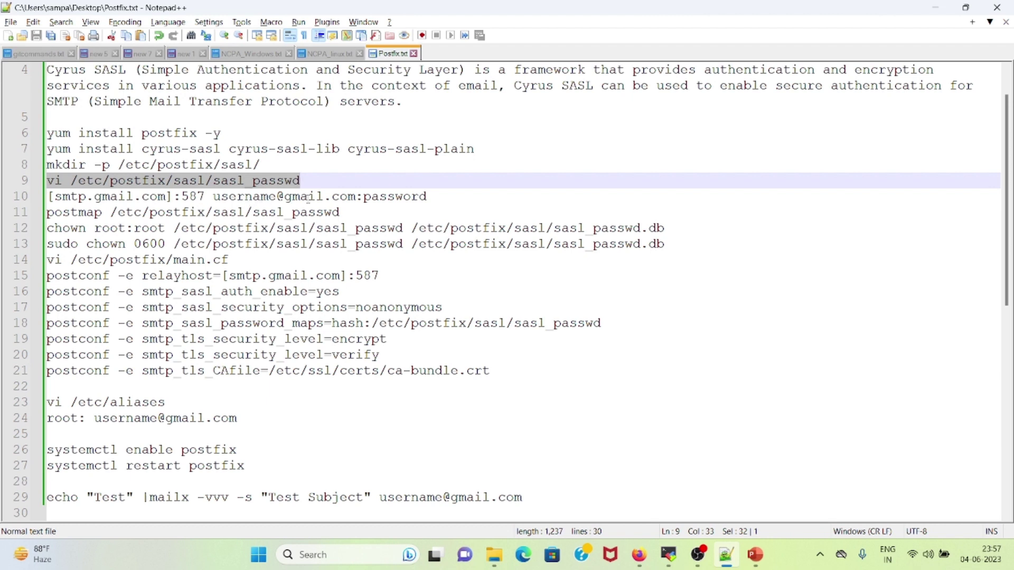
{"action": "left_click", "coordinate": [275, 197]}
{"action": "key", "text": "BackSpace"}
{"action": "key", "text": "BackSpace"}
{"action": "key", "text": "BackSpace"}
{"action": "key", "text": "BackSpace"}
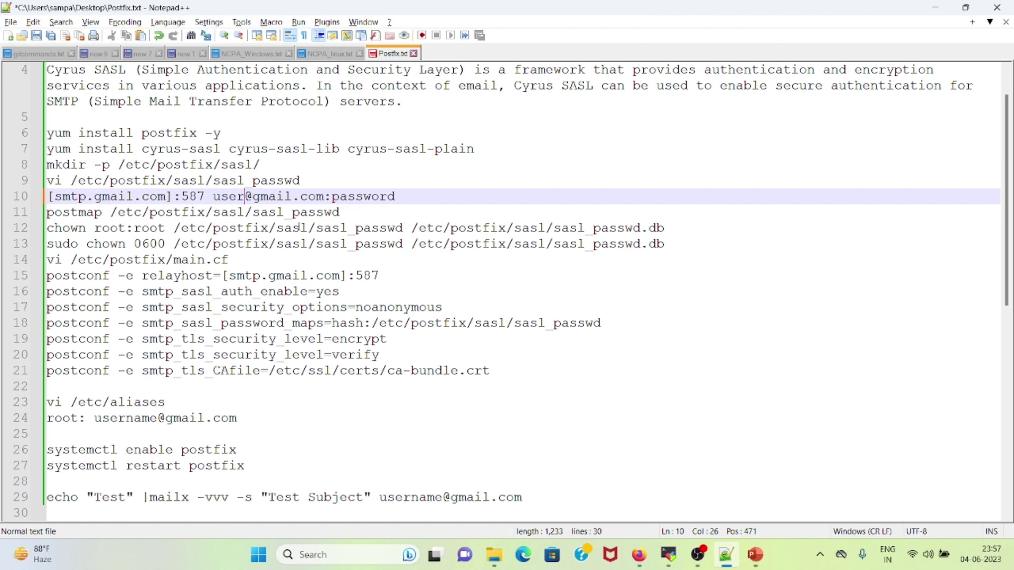
{"action": "key", "text": "BackSpace"}
{"action": "key", "text": "BackSpace"}
{"action": "key", "text": "BackSpace"}
{"action": "key", "text": "BackSpace"}
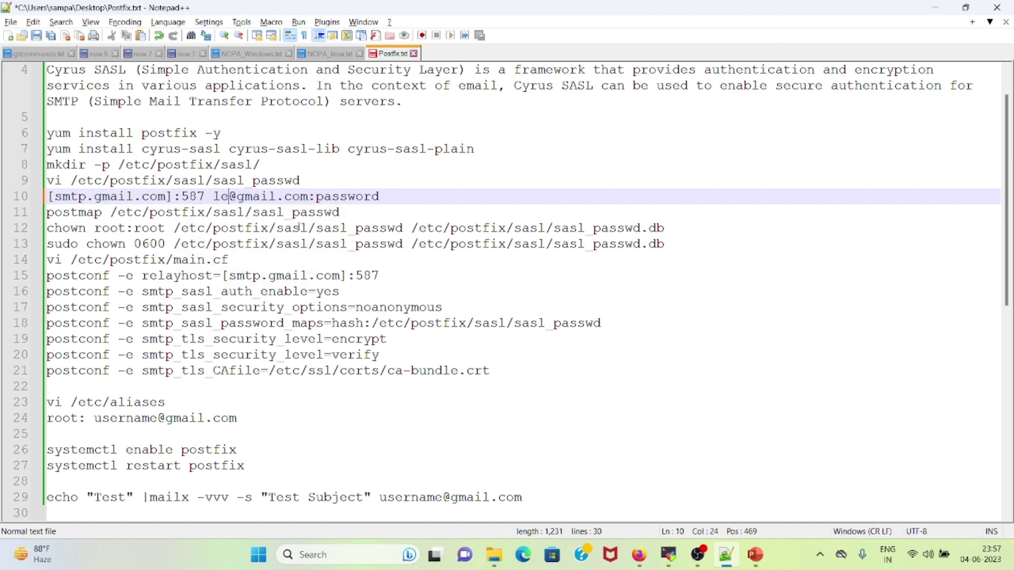
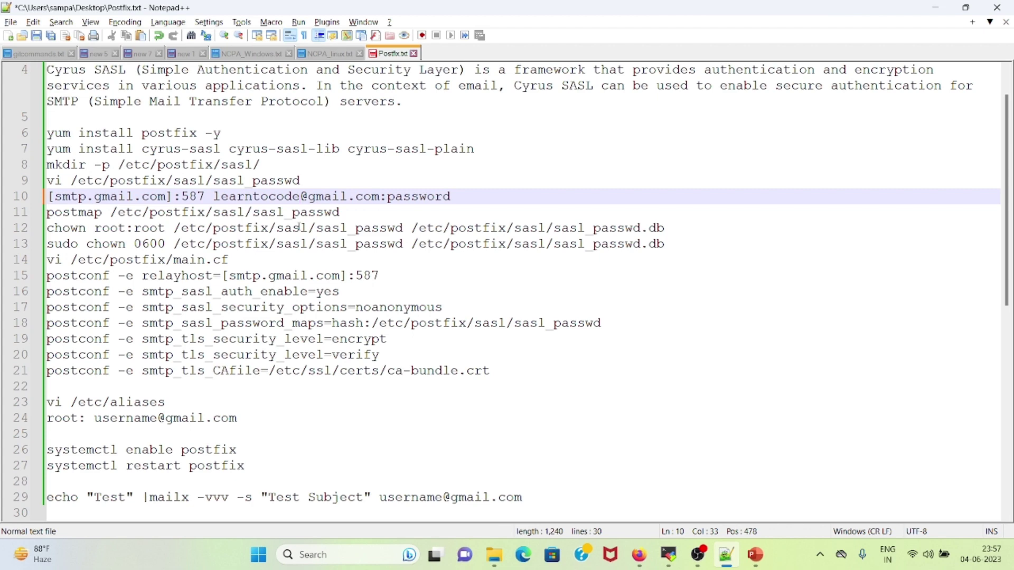
{"action": "scroll", "coordinate": [163, 69], "scroll_direction": "up", "scroll_amount": 1}
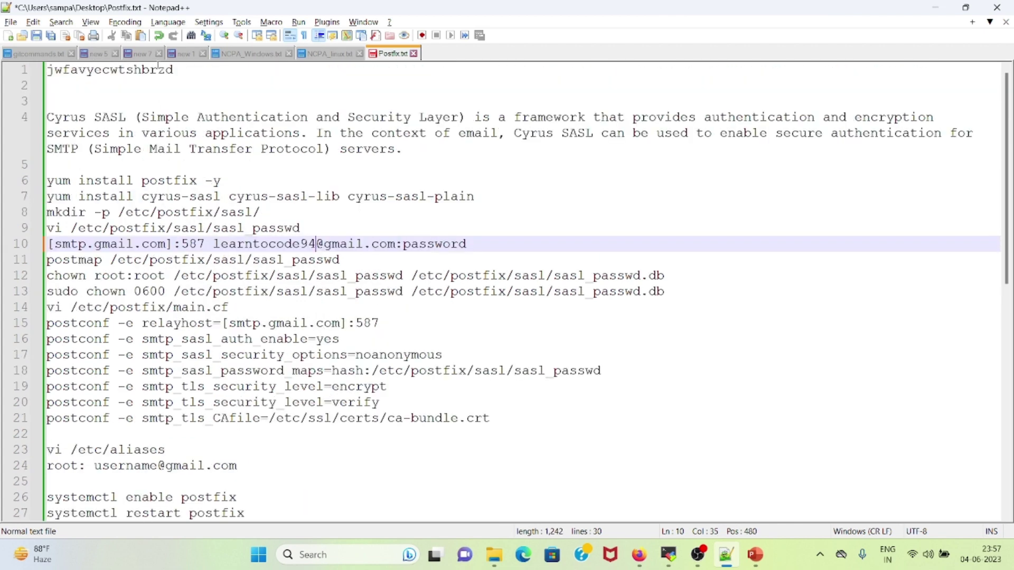
Step: Paste the saved app password from line 1 over the 'password' placeholder
{"action": "double_click", "coordinate": [147, 70]}
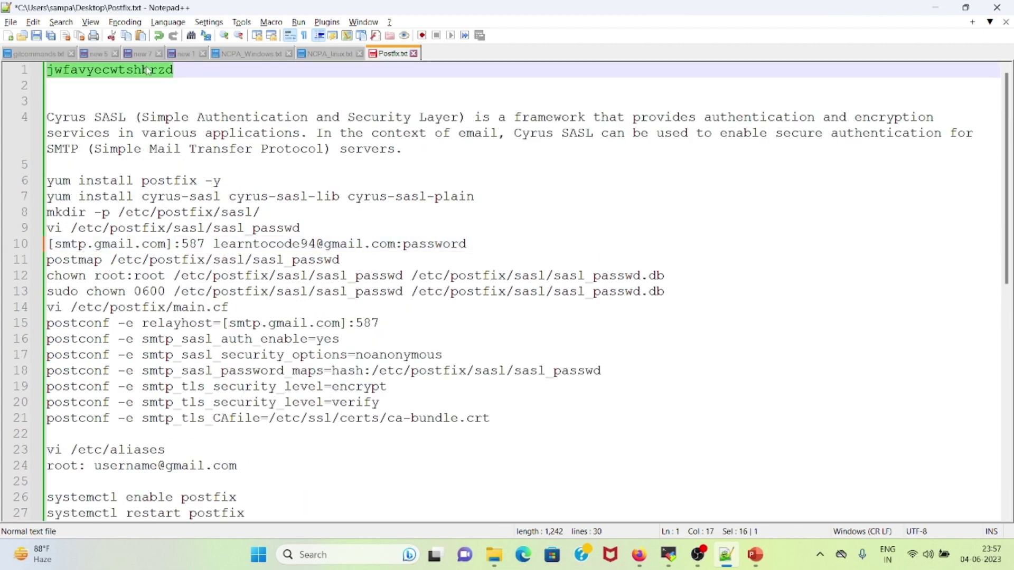
{"action": "scroll", "coordinate": [317, 143], "scroll_direction": "down", "scroll_amount": 1}
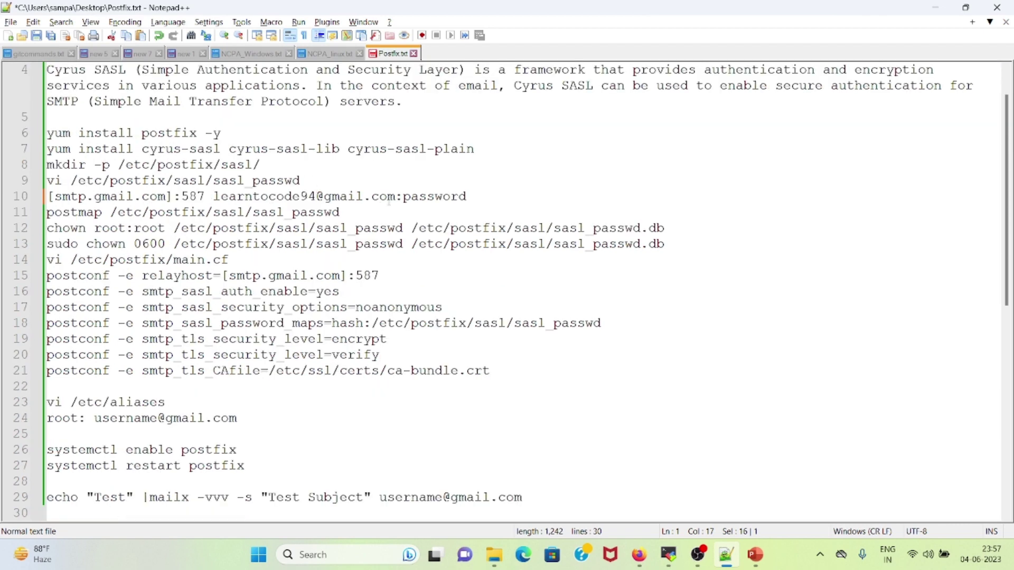
{"action": "double_click", "coordinate": [411, 198]}
{"action": "key", "text": "ctrl+v"}
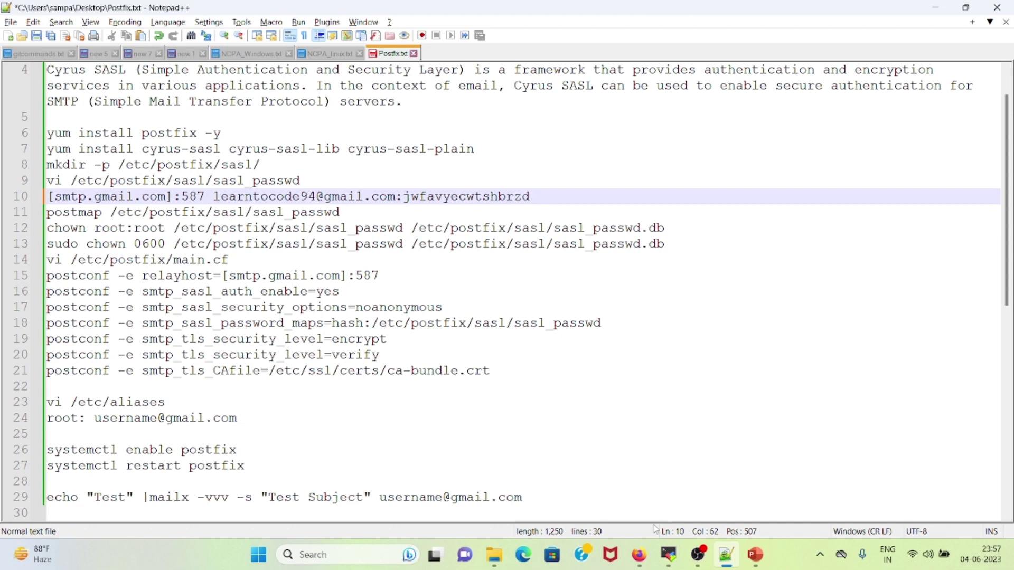
Step: In Google Account Security, search for and reach the App passwords page
{"action": "left_click", "coordinate": [645, 558]}
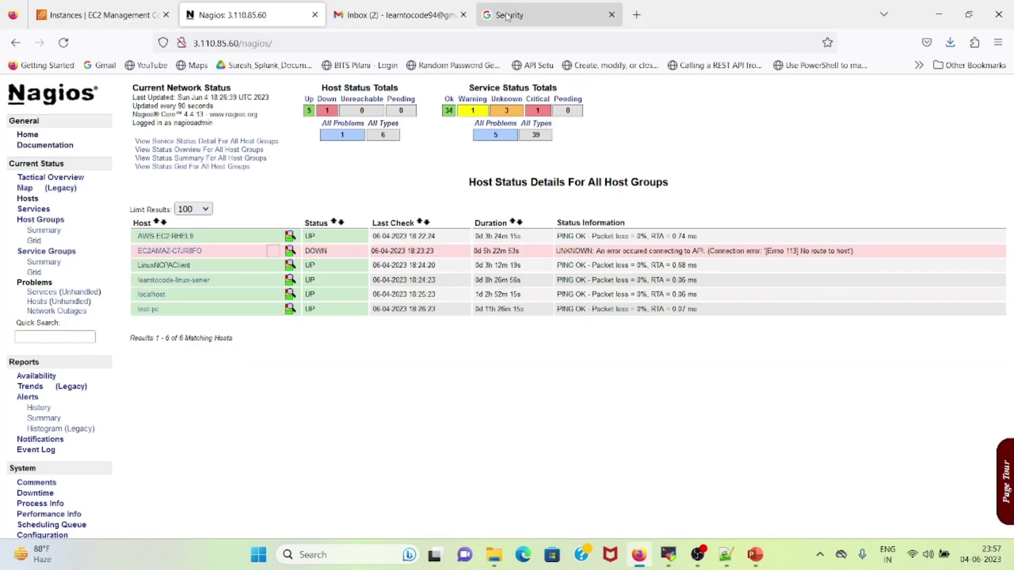
{"action": "left_click", "coordinate": [507, 15]}
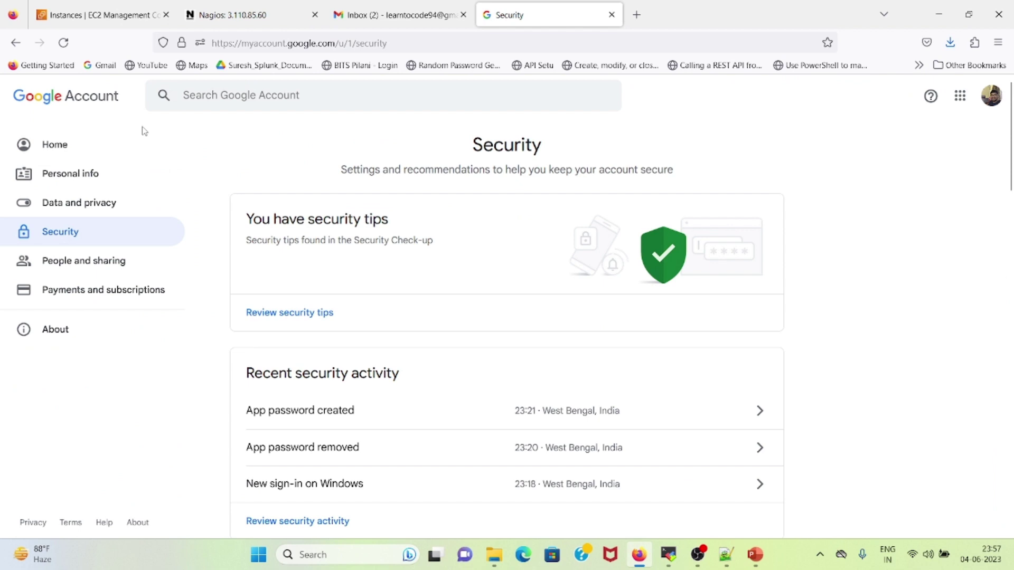
{"action": "scroll", "coordinate": [352, 328], "scroll_direction": "down", "scroll_amount": 2}
{"action": "scroll", "coordinate": [352, 327], "scroll_direction": "up", "scroll_amount": 2}
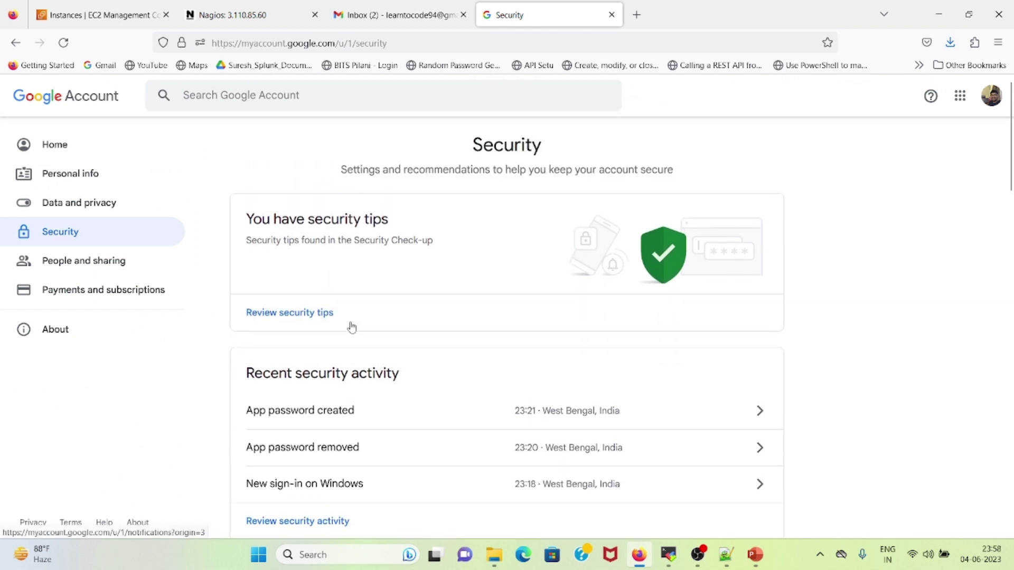
{"action": "scroll", "coordinate": [352, 328], "scroll_direction": "down", "scroll_amount": 2}
{"action": "scroll", "coordinate": [350, 330], "scroll_direction": "down", "scroll_amount": 2}
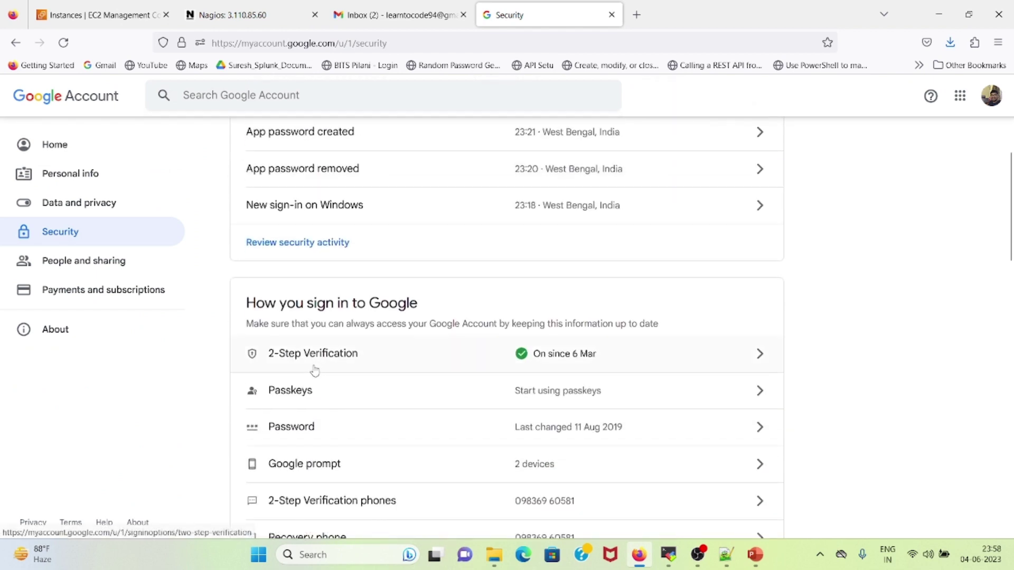
{"action": "scroll", "coordinate": [392, 338], "scroll_direction": "up", "scroll_amount": 3}
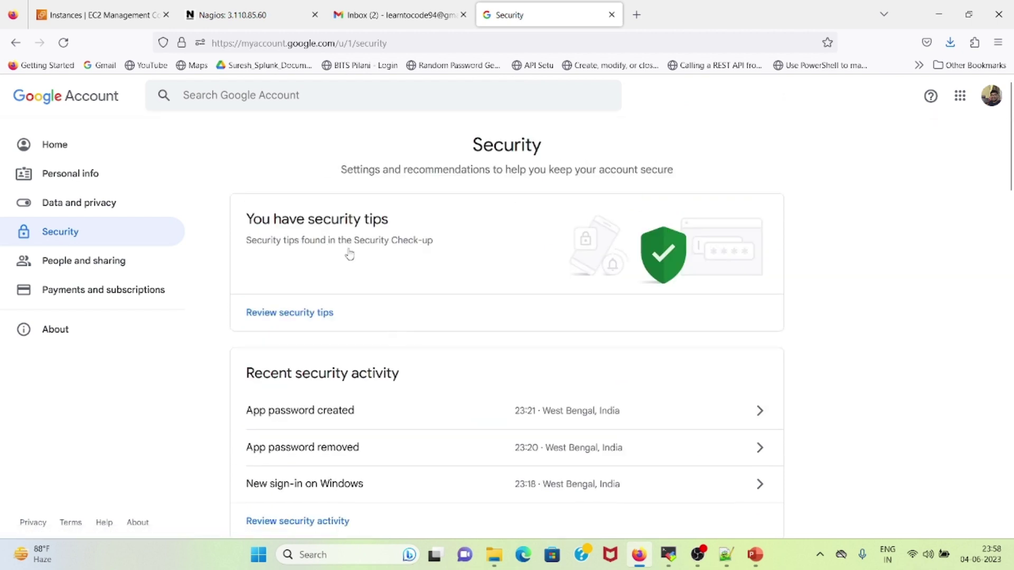
{"action": "left_click", "coordinate": [255, 95]}
{"action": "type", "text": "A"}
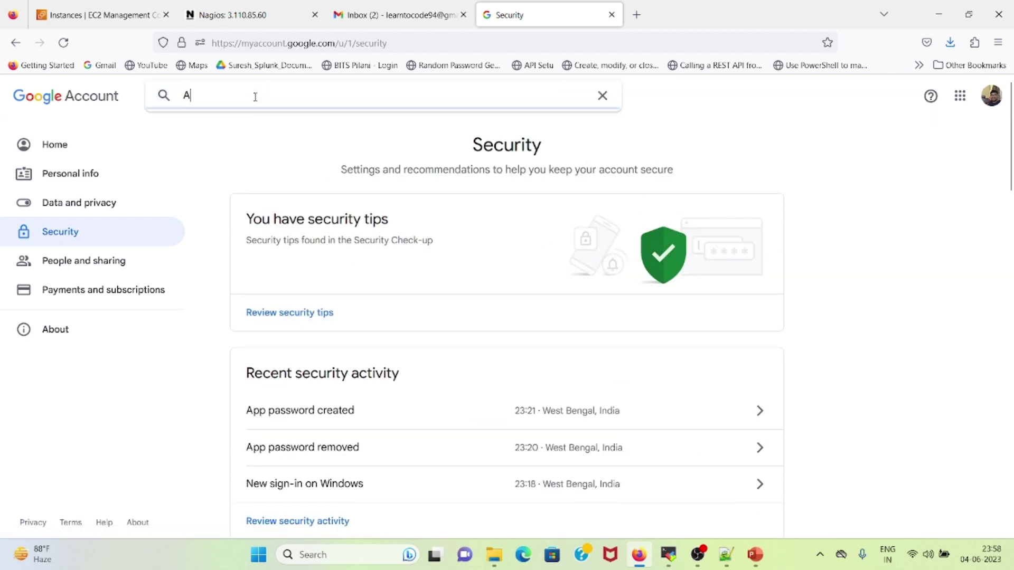
{"action": "type", "text": "pplica"}
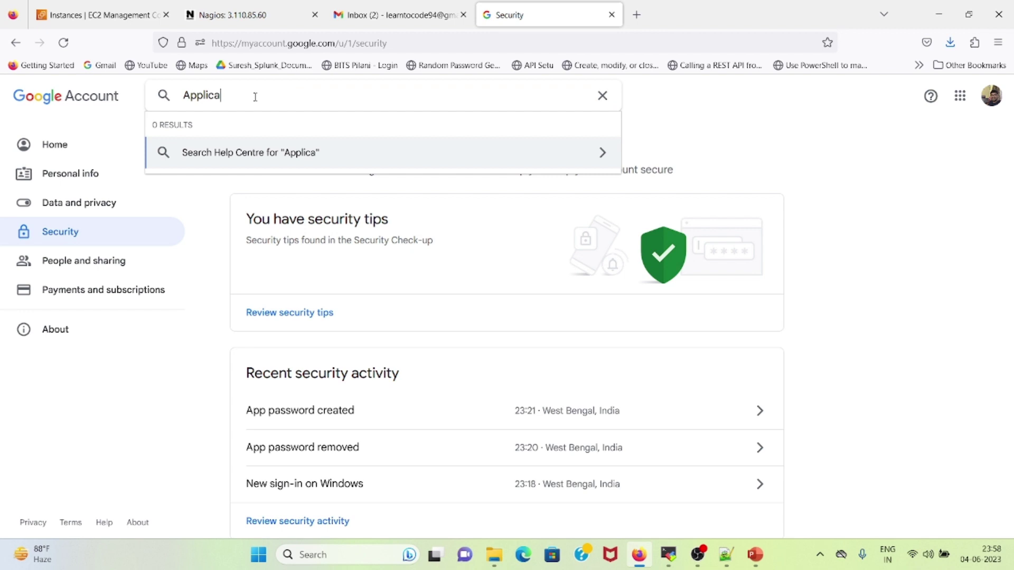
{"action": "type", "text": "tion p"}
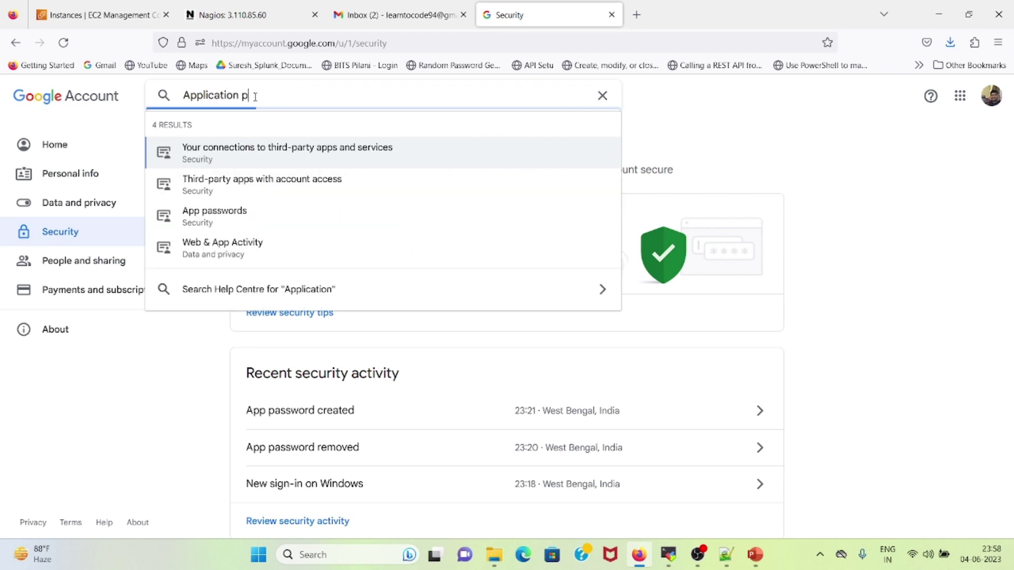
{"action": "type", "text": "ass"}
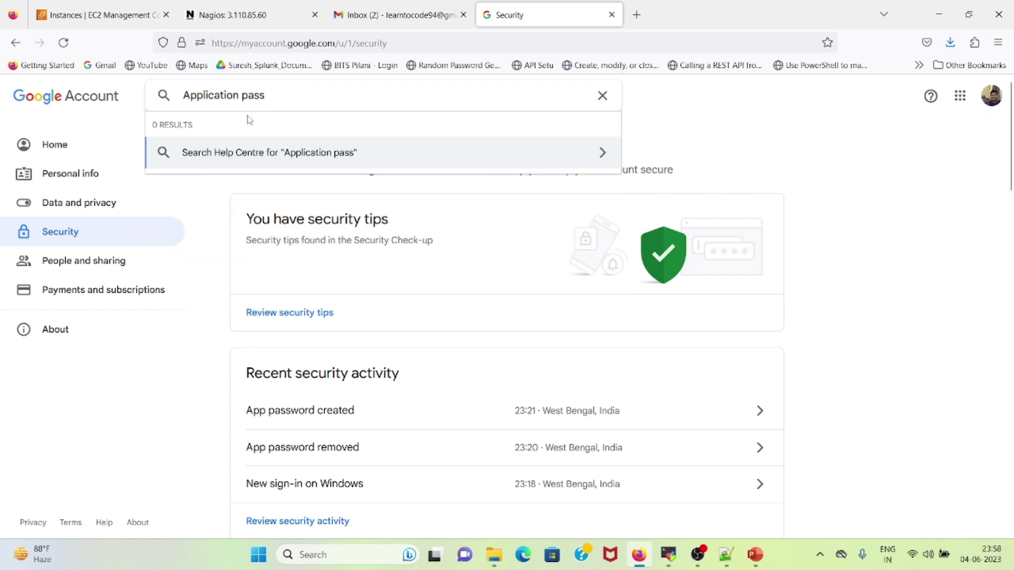
{"action": "key", "text": "BackSpace"}
{"action": "key", "text": "BackSpace"}
{"action": "key", "text": "BackSpace"}
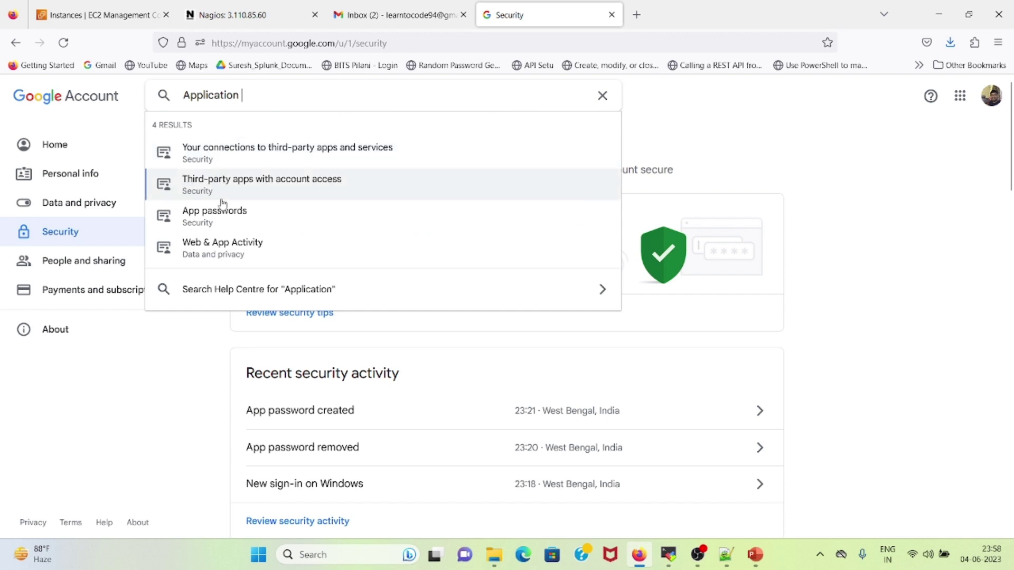
{"action": "left_click", "coordinate": [217, 225]}
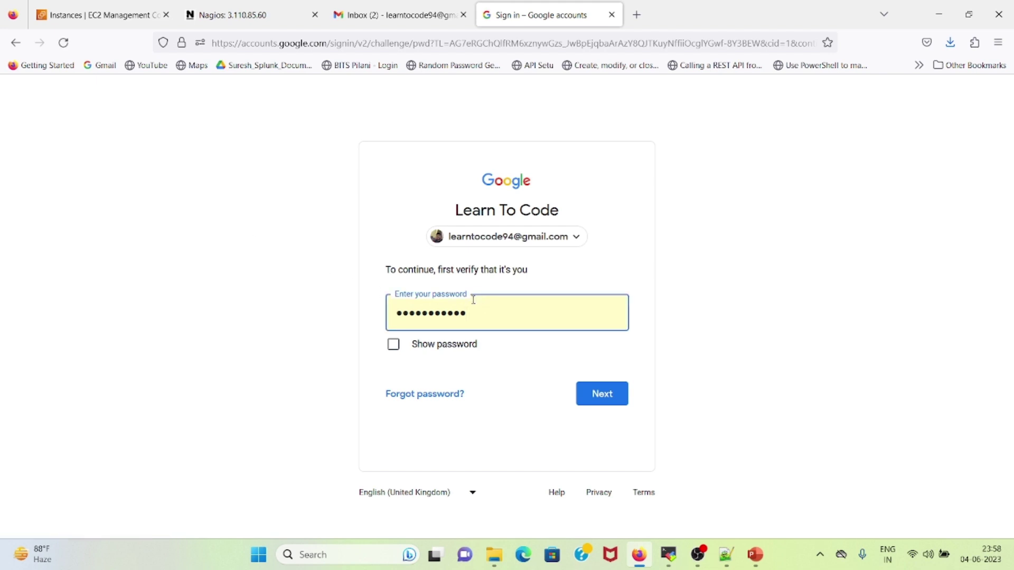
Step: Re-verify the password, view Select app > Other (Custom name), then close the page
{"action": "left_click", "coordinate": [599, 395]}
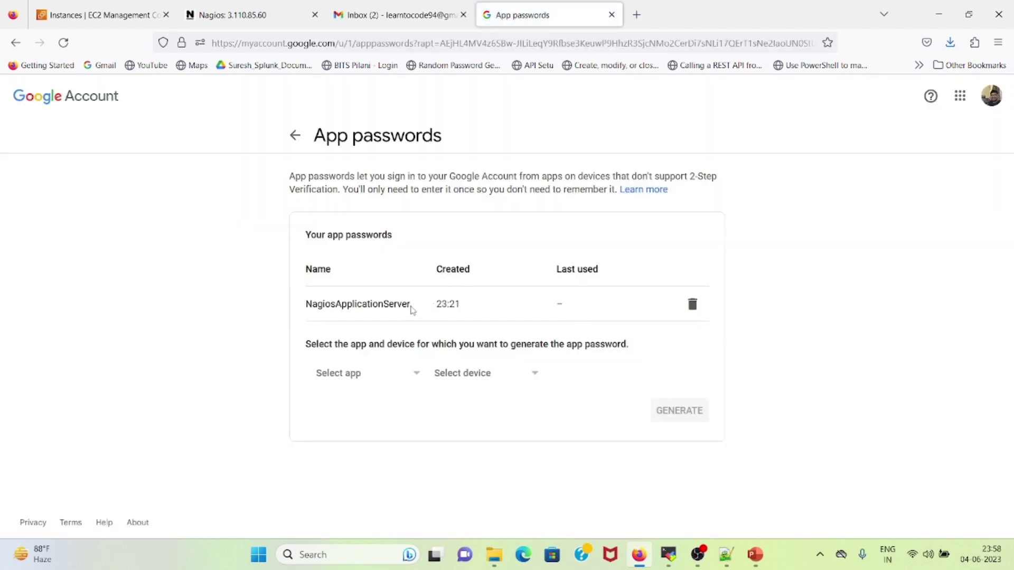
{"action": "left_click", "coordinate": [356, 373]}
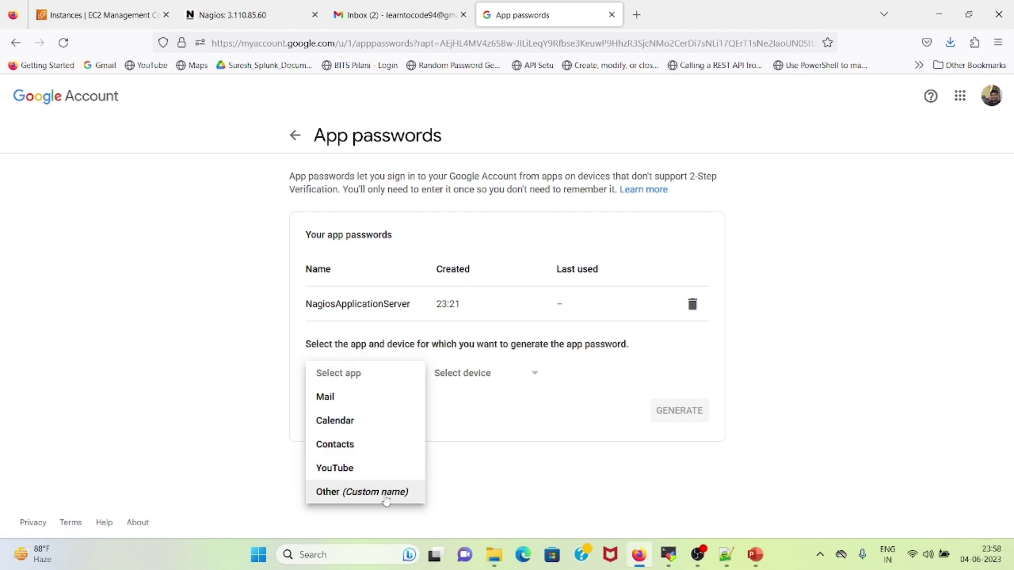
{"action": "left_click", "coordinate": [386, 492]}
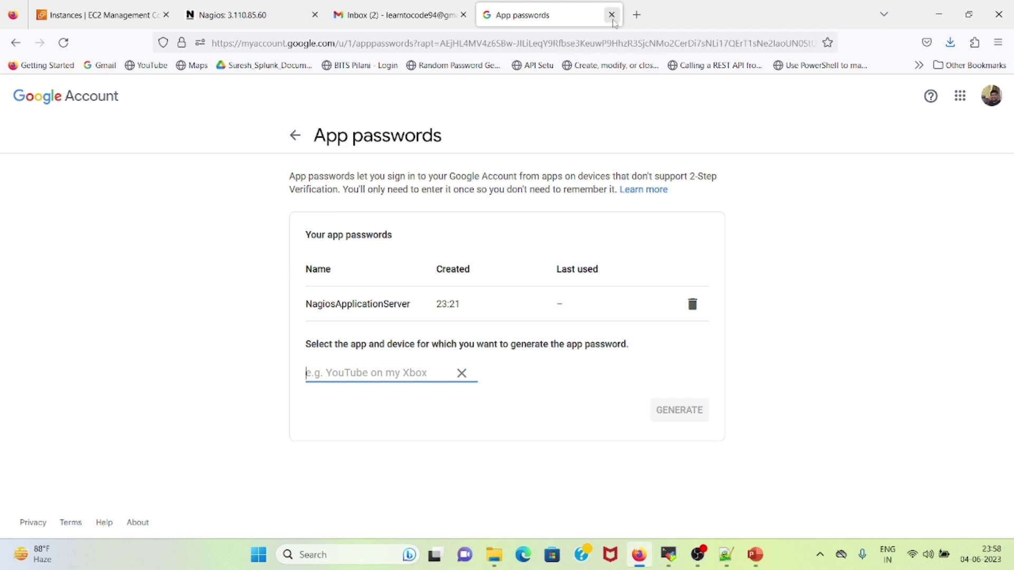
{"action": "left_click", "coordinate": [612, 15]}
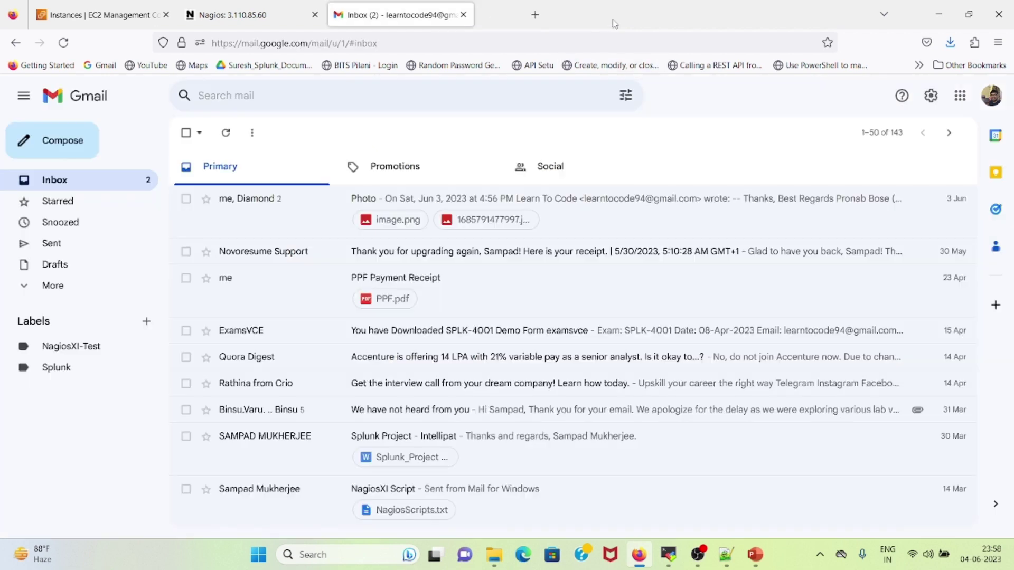
Step: Paste the [smtp.gmail.com]:587 credentials line into sasl_passwd and save with :wq!
{"action": "left_click", "coordinate": [668, 554]}
{"action": "left_click", "coordinate": [727, 558]}
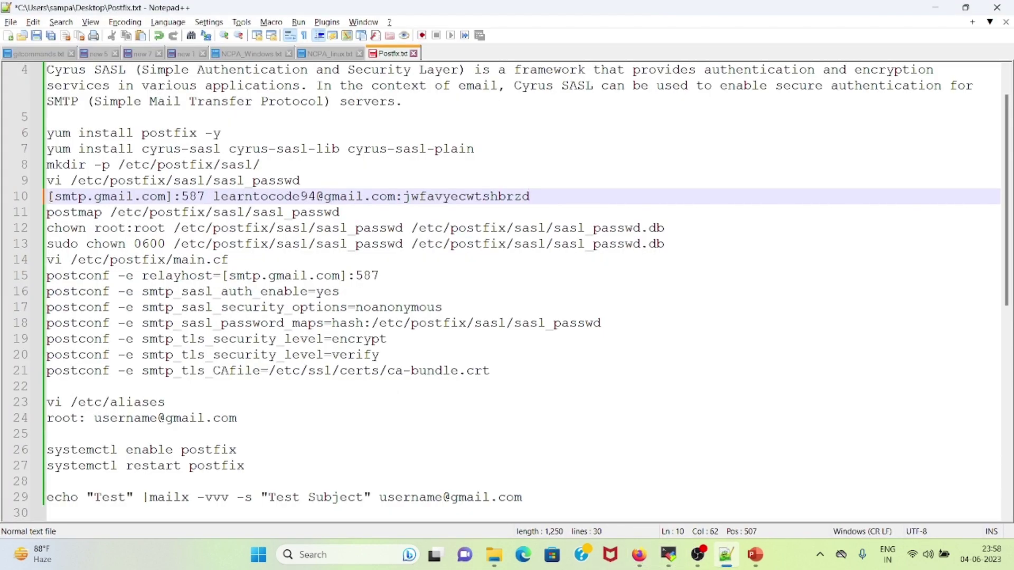
{"action": "left_click_drag", "start_coordinate": [49, 196], "coordinate": [546, 195]}
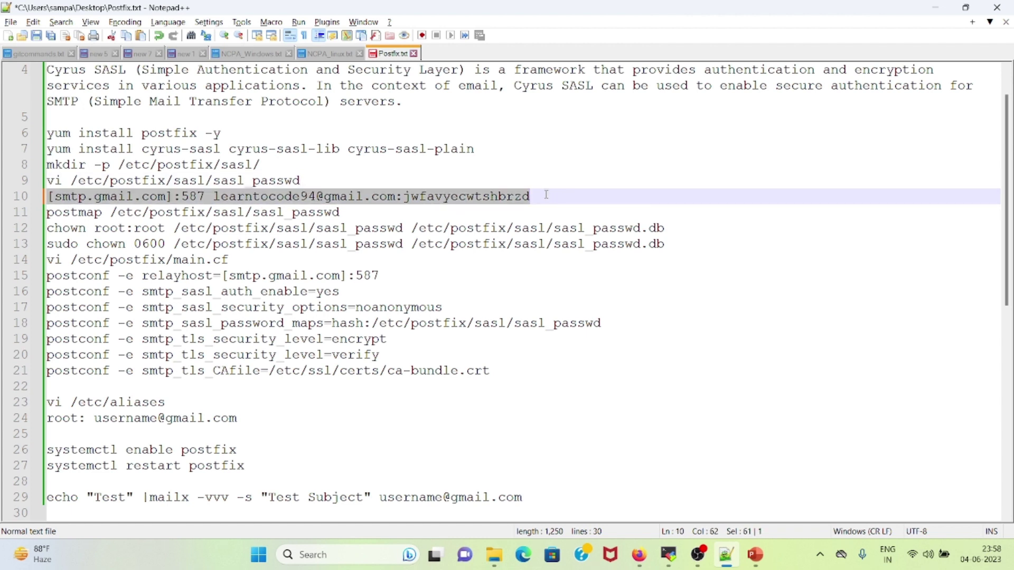
{"action": "left_click", "coordinate": [669, 555]}
{"action": "right_click", "coordinate": [412, 289]}
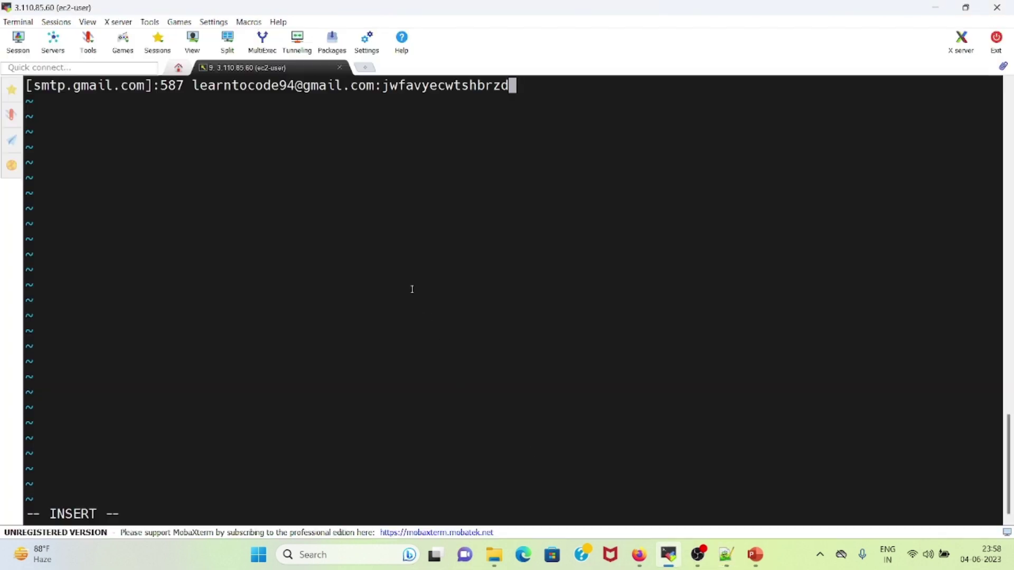
{"action": "key", "text": "Escape"}
{"action": "type", "text": ":wq"}
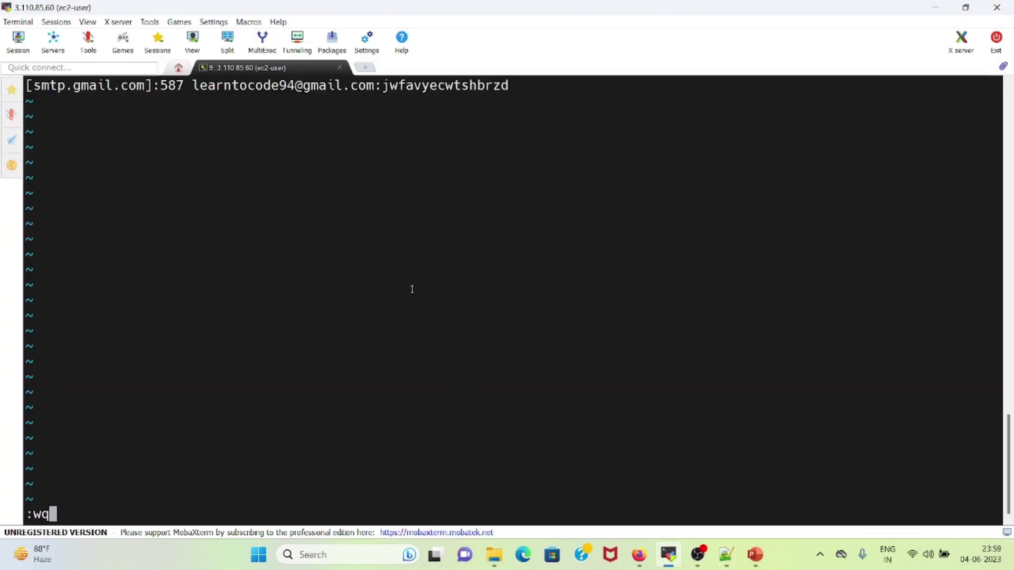
{"action": "type", "text": "!"}
{"action": "key", "text": "Return"}
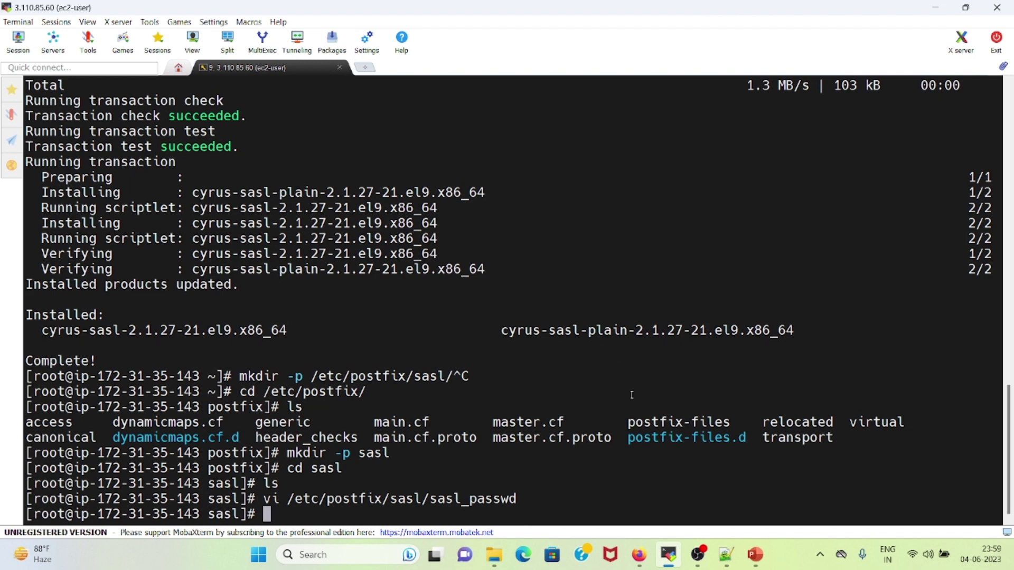
Step: Run postmap on sasl_passwd and list the directory showing sasl_passwd.db
{"action": "left_click", "coordinate": [725, 554]}
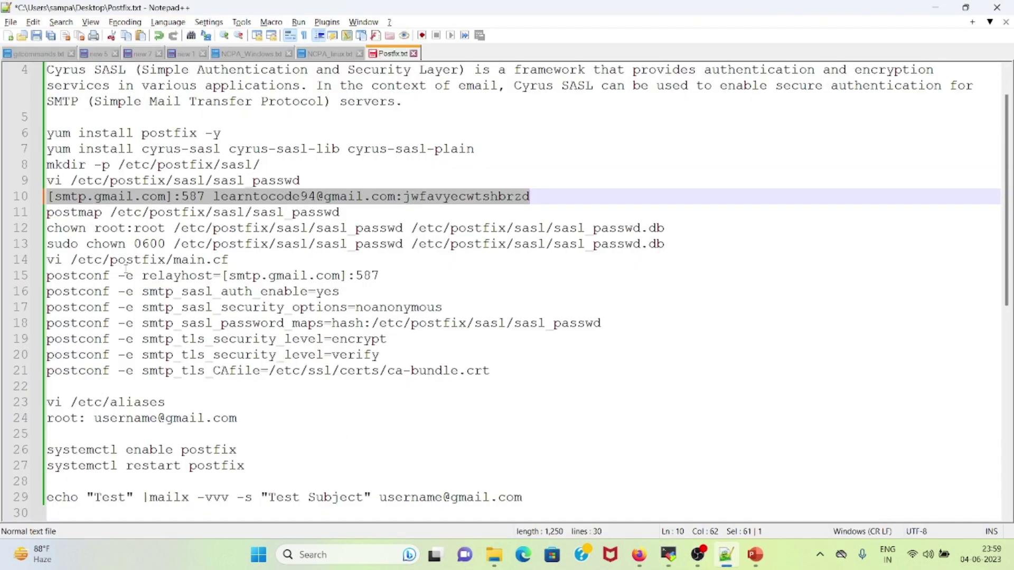
{"action": "left_click_drag", "start_coordinate": [50, 213], "coordinate": [359, 214]}
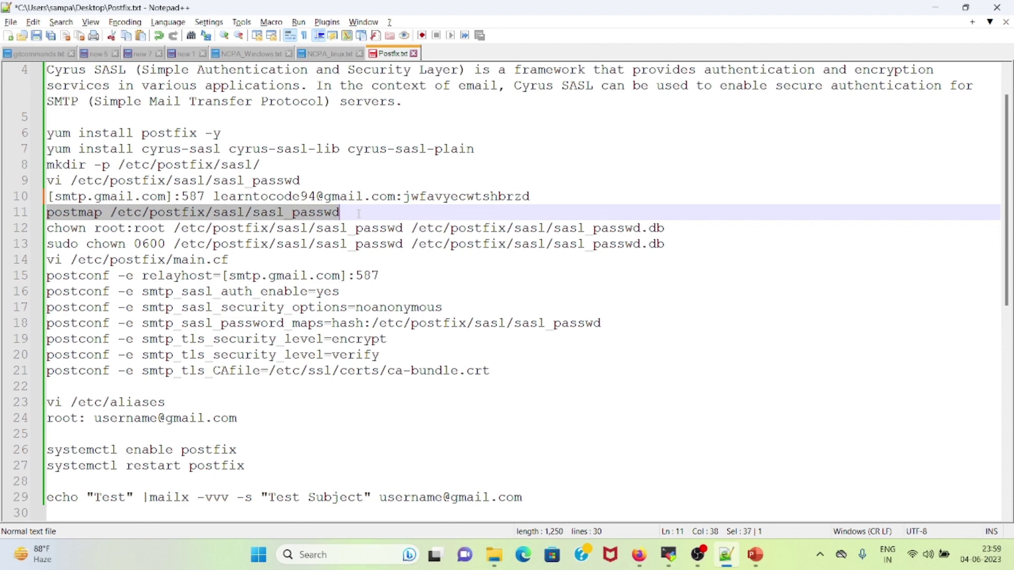
{"action": "key", "text": "alt+Tab"}
{"action": "right_click", "coordinate": [457, 339]}
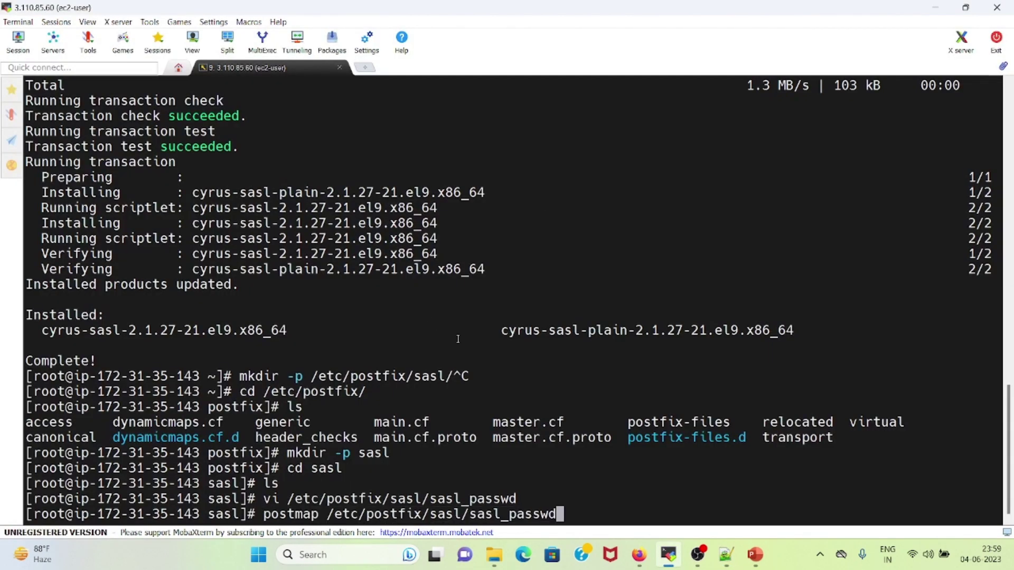
{"action": "key", "text": "Return"}
{"action": "type", "text": "ls"}
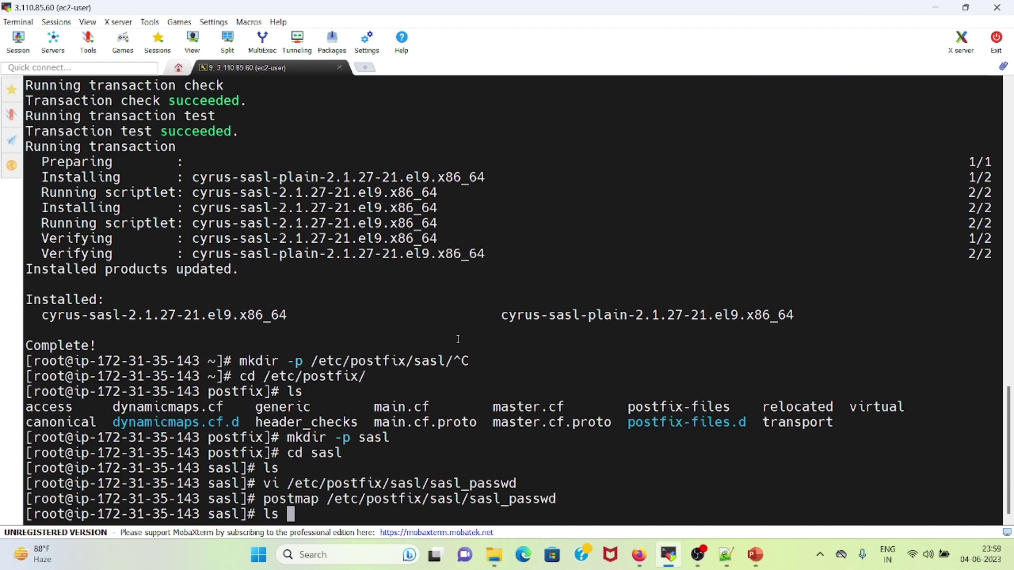
{"action": "type", "text": " -al"}
{"action": "key", "text": "Return"}
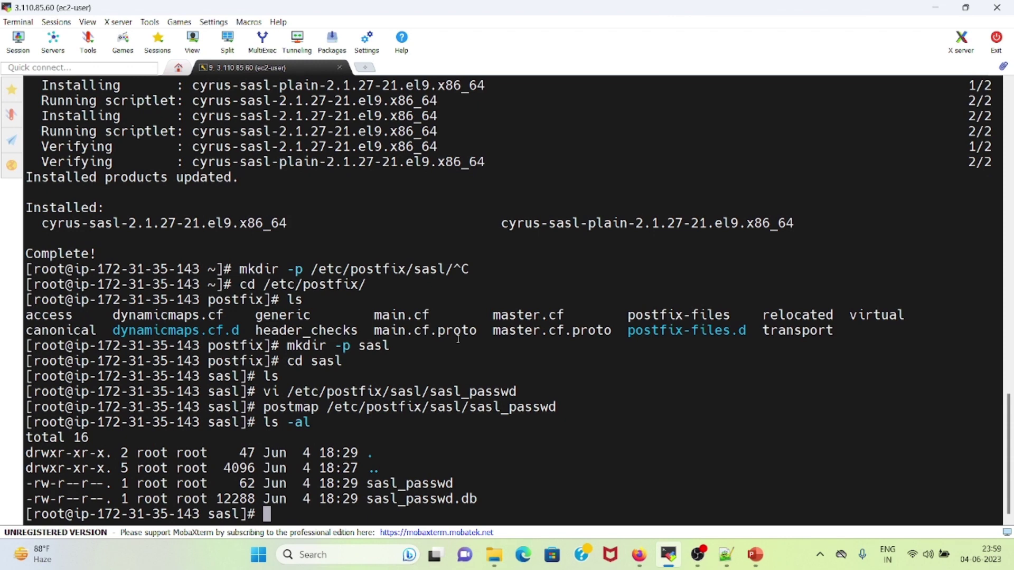
{"action": "key", "text": "alt+Tab"}
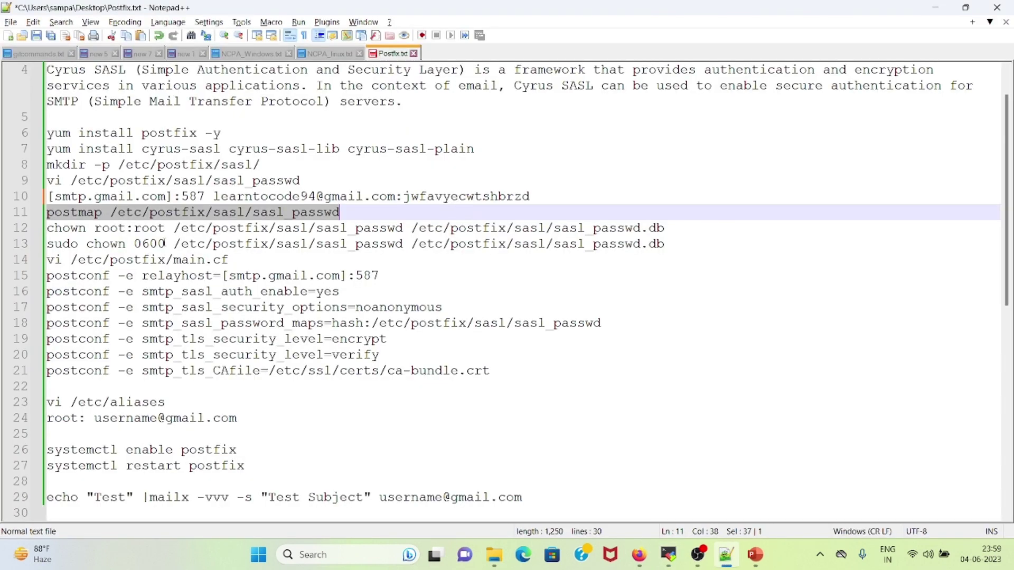
Step: Set root:root ownership on sasl_passwd and sasl_passwd.db
{"action": "triple_click", "coordinate": [51, 230]}
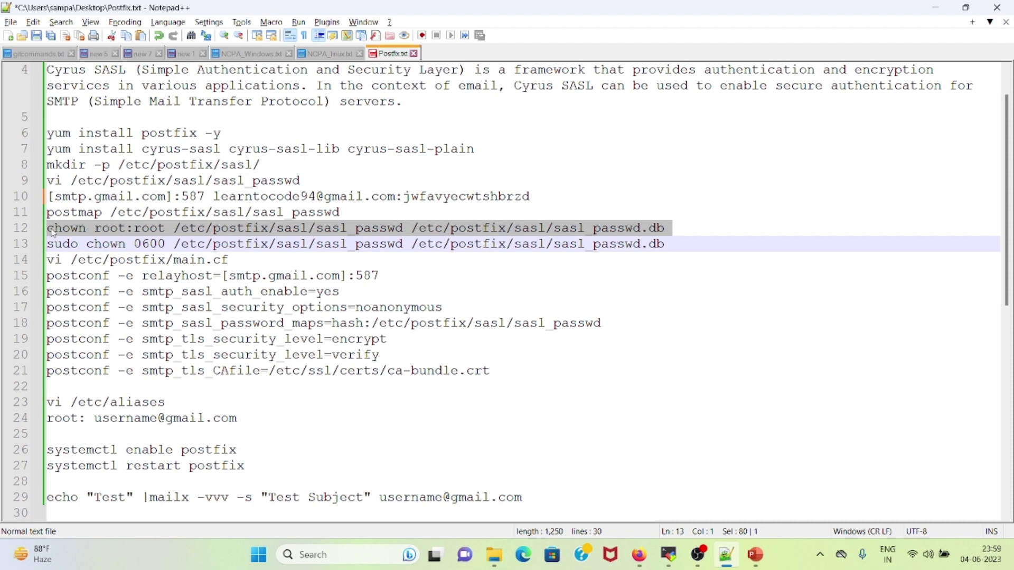
{"action": "key", "text": "alt+Tab"}
{"action": "right_click", "coordinate": [341, 364]}
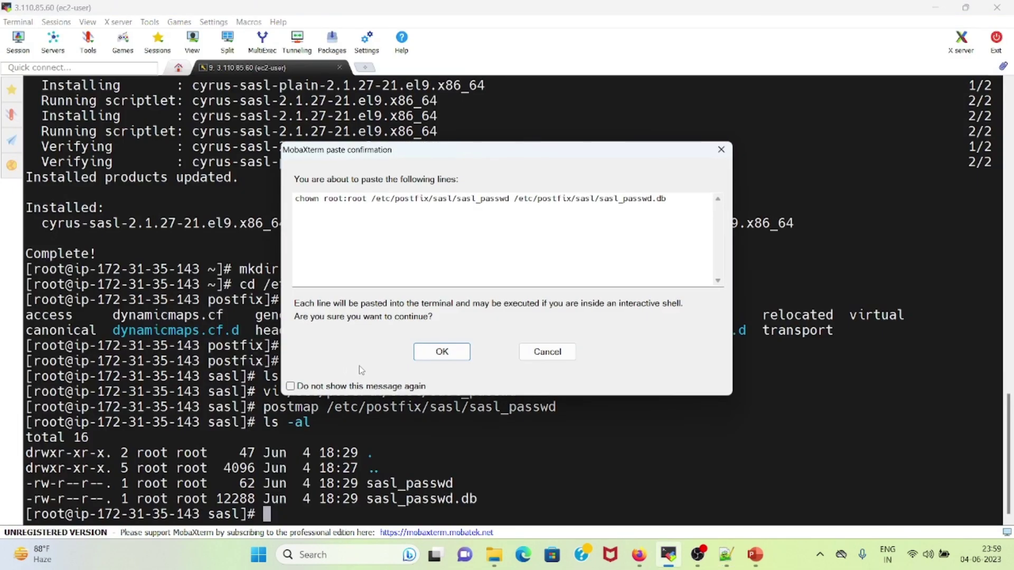
{"action": "left_click", "coordinate": [442, 352]}
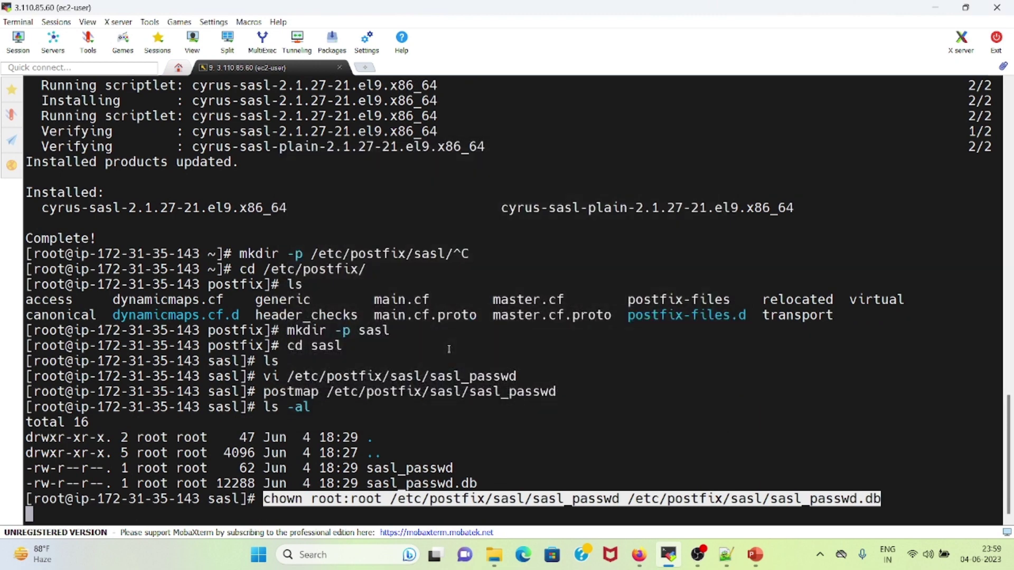
{"action": "key", "text": "Return"}
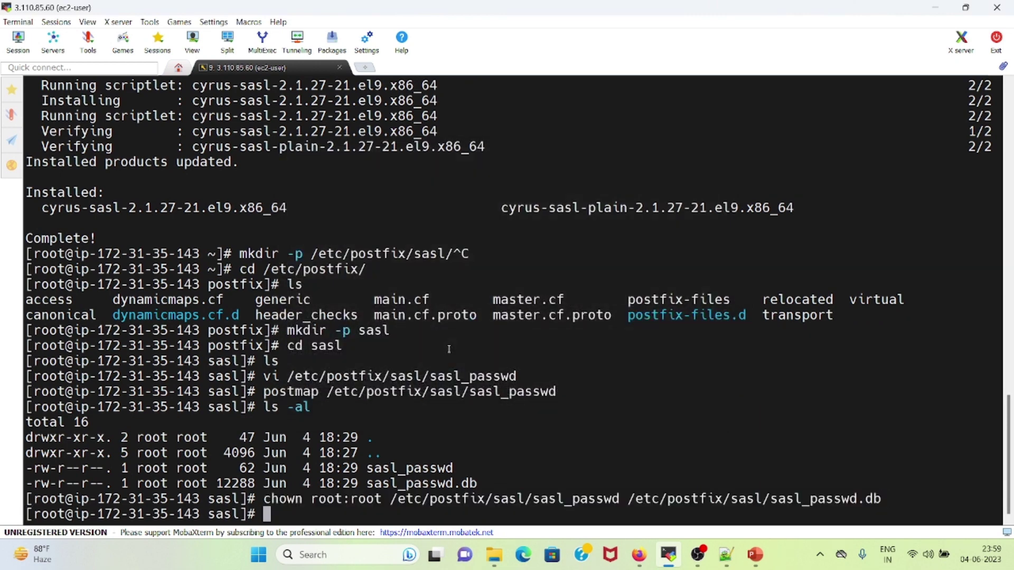
Step: Run the sudo chown 0600 command on both sasl files and recheck with ls -al
{"action": "key", "text": "alt+Tab"}
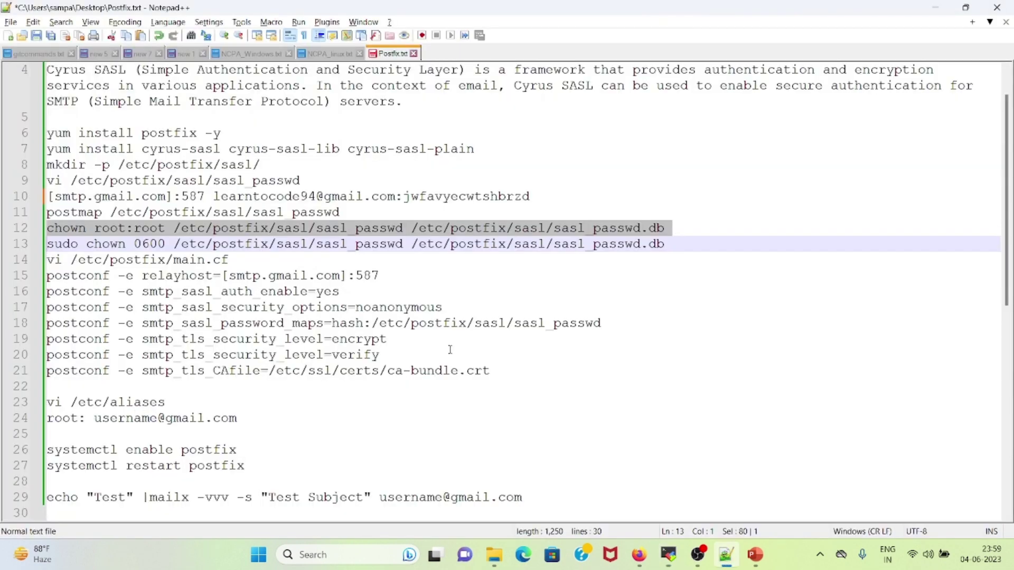
{"action": "left_click", "coordinate": [70, 244]}
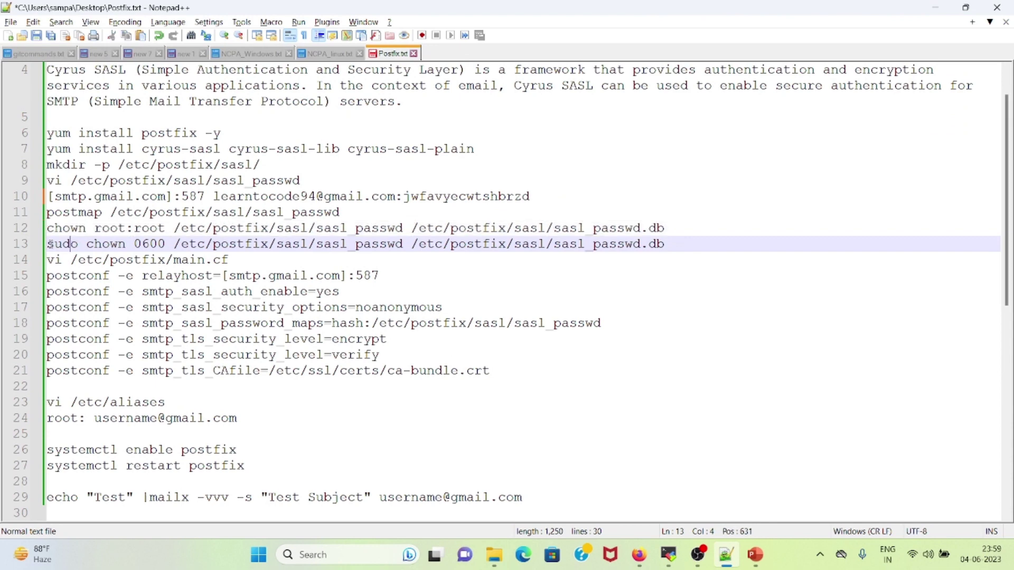
{"action": "left_click_drag", "start_coordinate": [48, 244], "coordinate": [683, 246]}
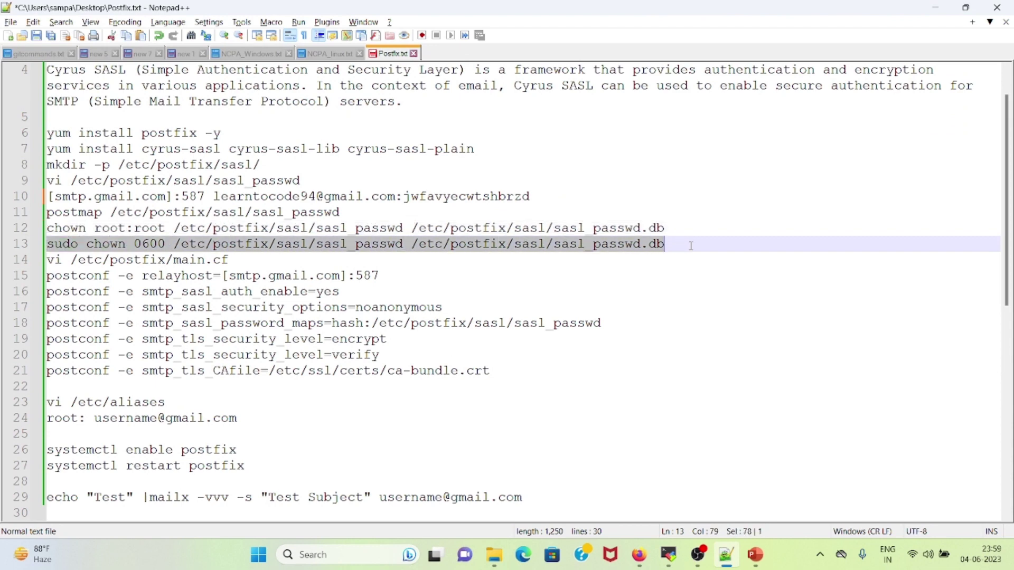
{"action": "key", "text": "alt+Tab"}
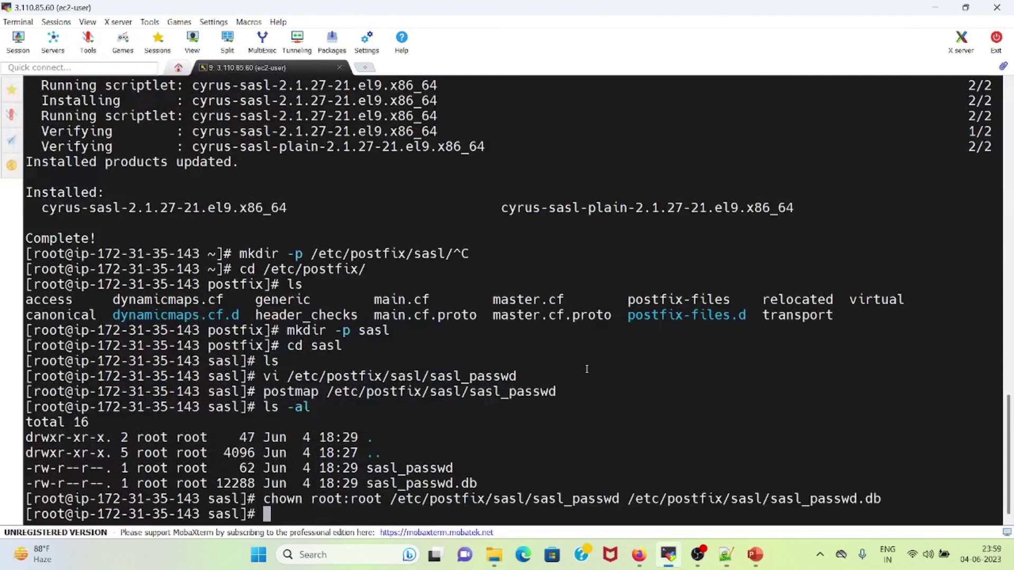
{"action": "right_click", "coordinate": [586, 369]}
{"action": "key", "text": "End"}
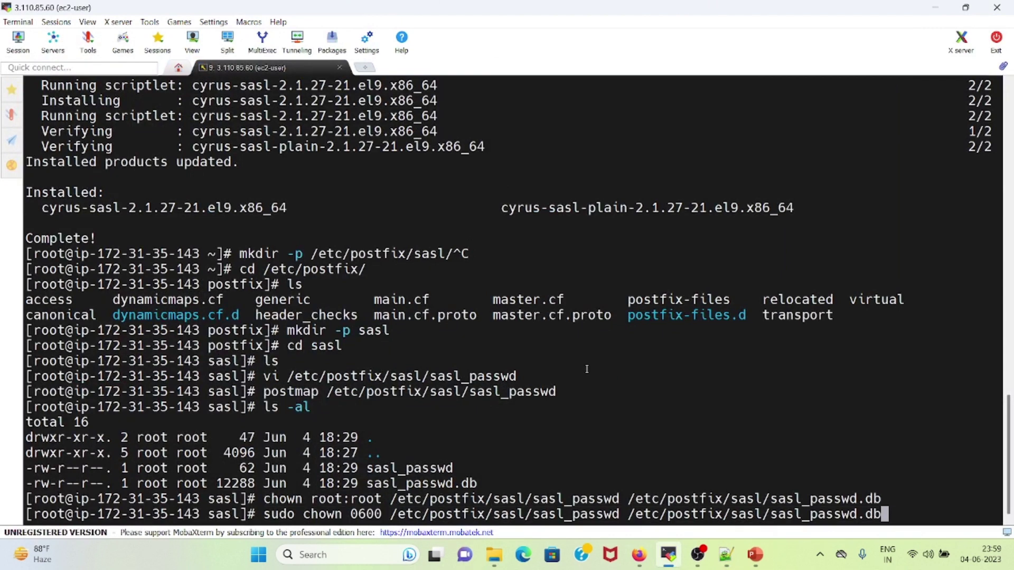
{"action": "key", "text": "Return"}
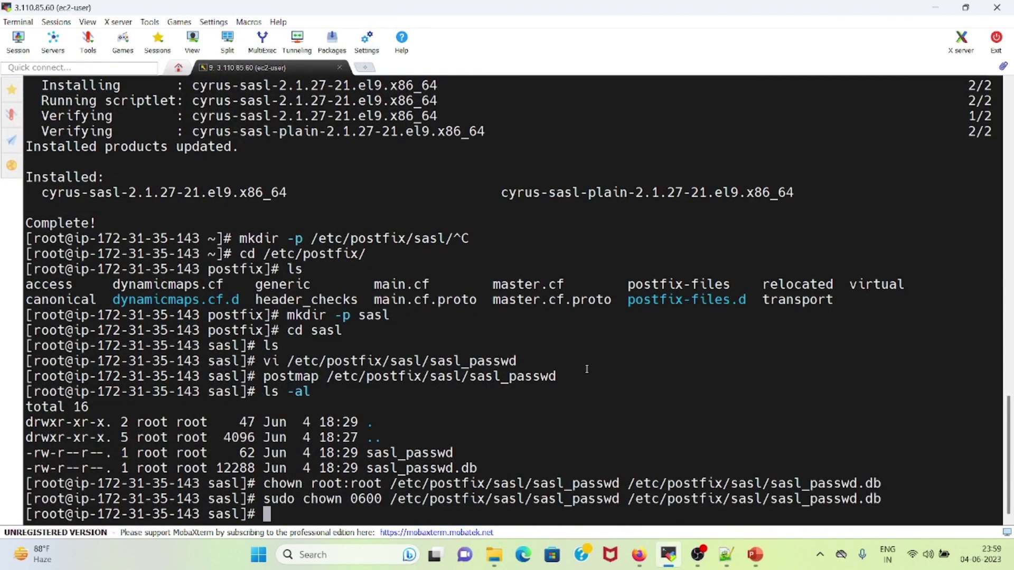
{"action": "key", "text": "Up"}
{"action": "key", "text": "Up"}
{"action": "key", "text": "Up"}
{"action": "key", "text": "Return"}
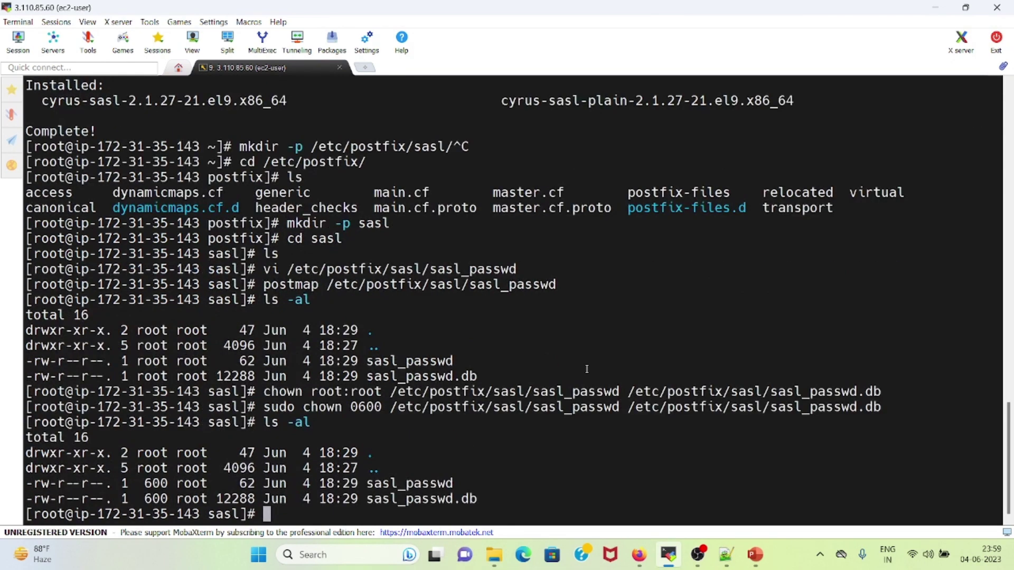
{"action": "key", "text": "alt+Tab"}
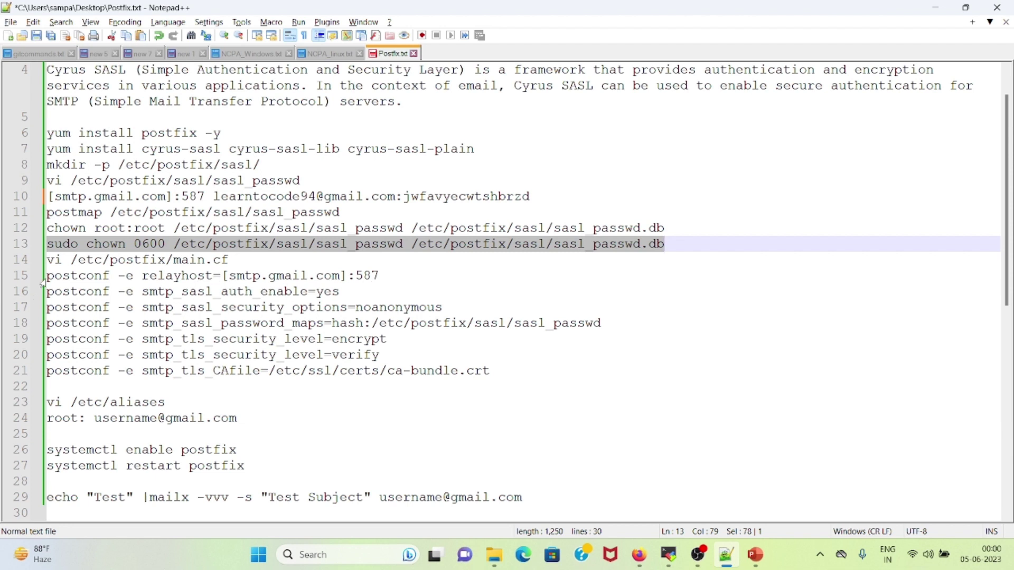
Step: Set the Gmail relayhost and enable smtp_sasl_auth with postconf -e
{"action": "left_click_drag", "start_coordinate": [46, 277], "coordinate": [386, 272]}
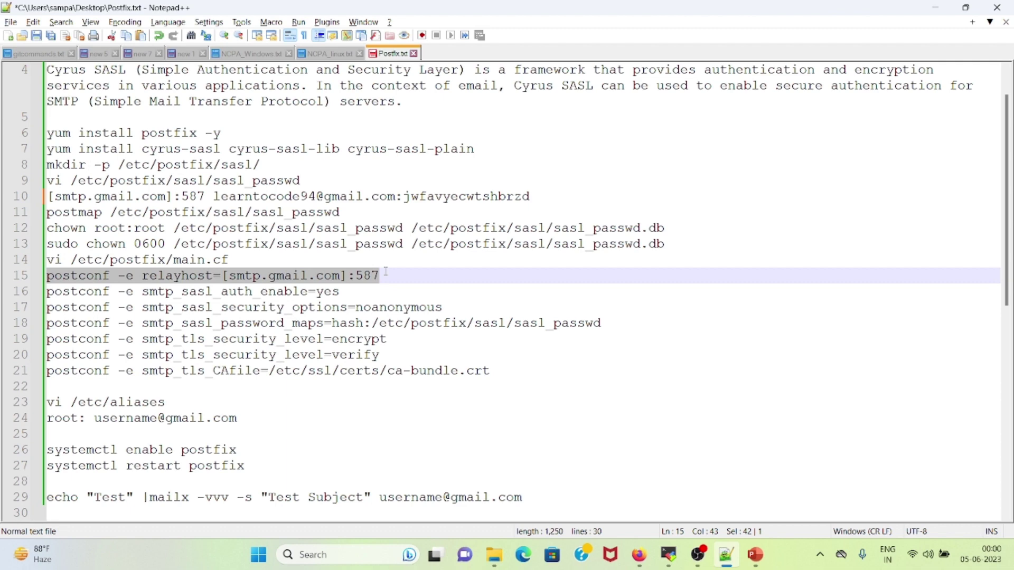
{"action": "key", "text": "alt+Tab"}
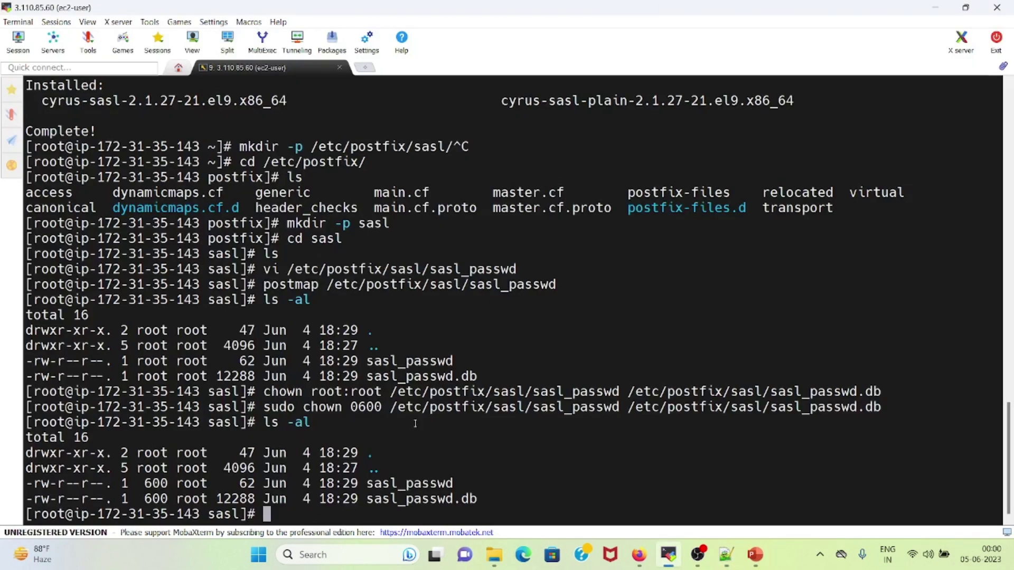
{"action": "right_click", "coordinate": [414, 424]}
{"action": "key", "text": "Return"}
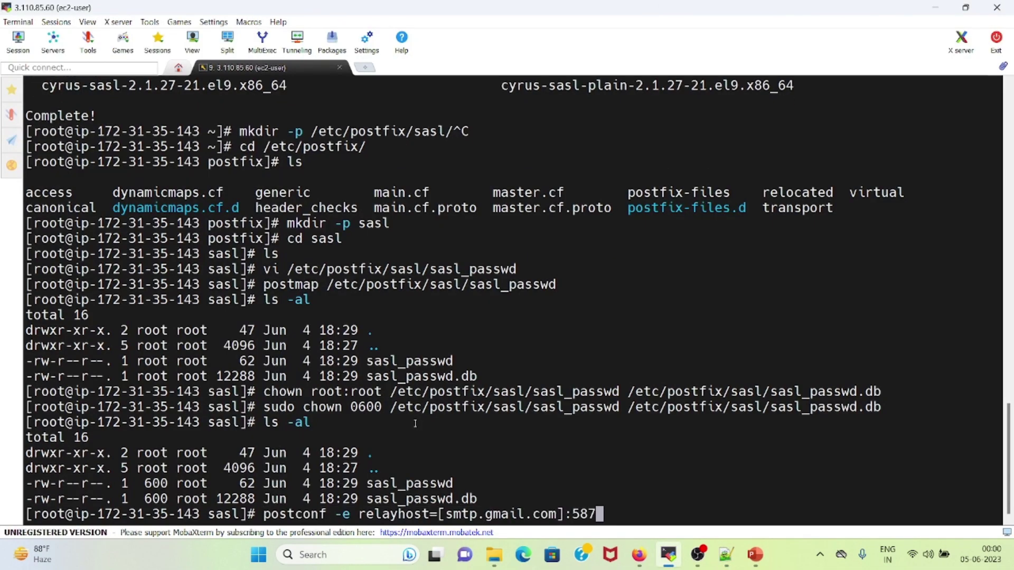
{"action": "key", "text": "alt+Tab"}
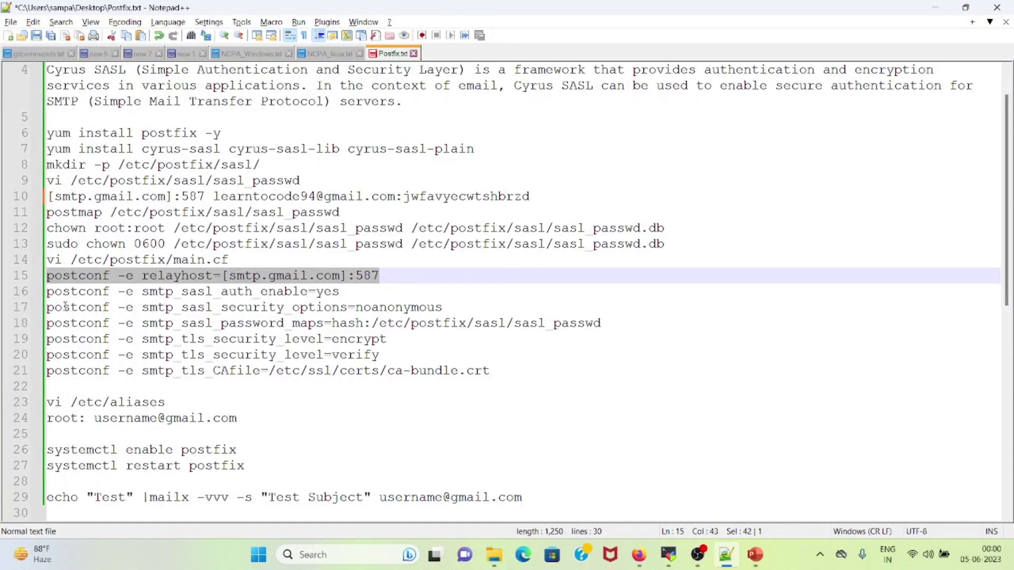
{"action": "left_click_drag", "start_coordinate": [46, 290], "coordinate": [341, 291]}
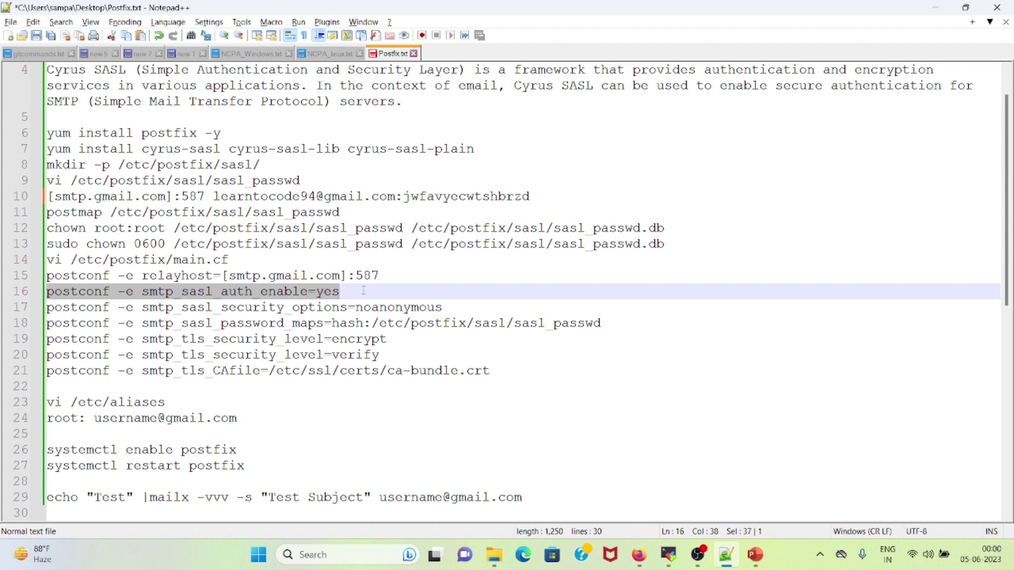
{"action": "key", "text": "ctrl+c"}
{"action": "key", "text": "alt+Tab"}
{"action": "right_click", "coordinate": [416, 397]}
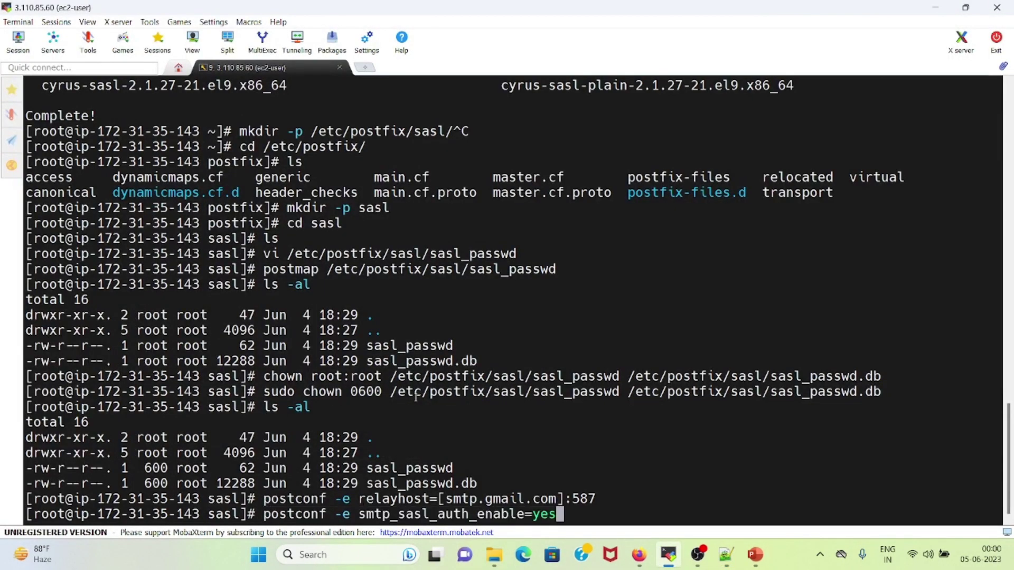
{"action": "key", "text": "Return"}
Step: Set smtp_sasl_security_options to noanonymous and the SASL password map with postconf -e
{"action": "key", "text": "alt+Tab"}
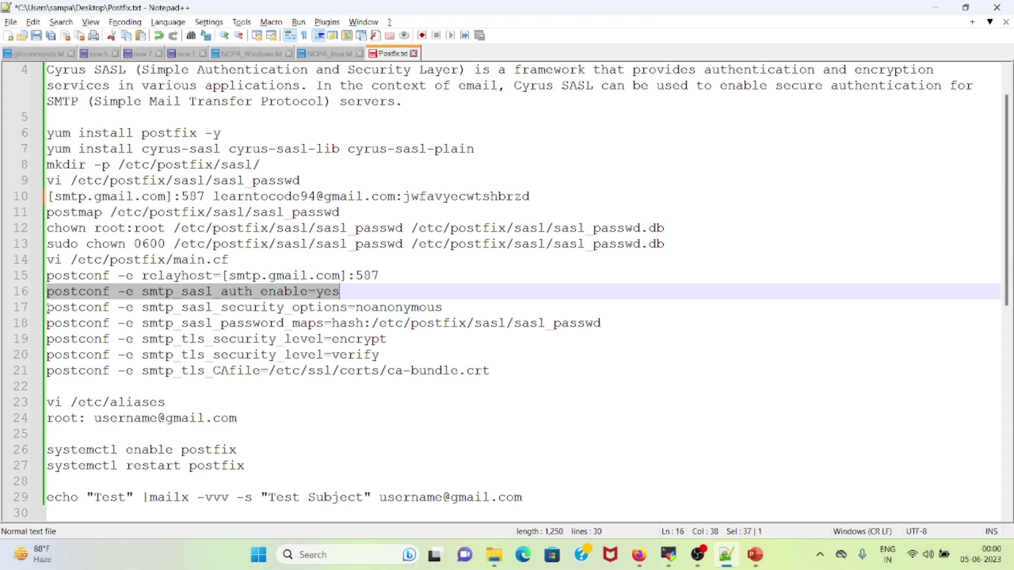
{"action": "left_click_drag", "start_coordinate": [48, 308], "coordinate": [464, 307]}
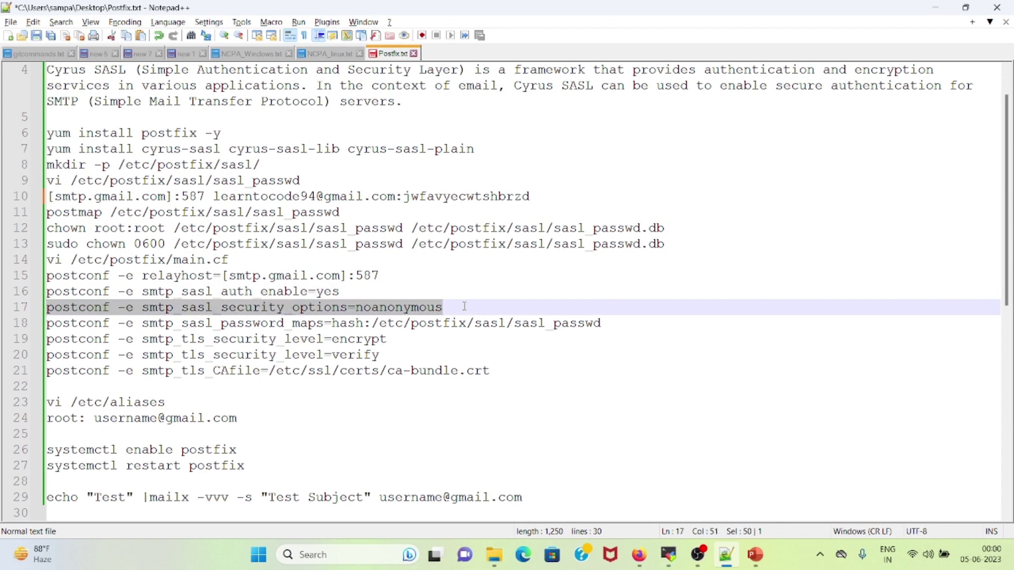
{"action": "key", "text": "ctrl+c"}
{"action": "key", "text": "alt+Tab"}
{"action": "right_click", "coordinate": [440, 373]}
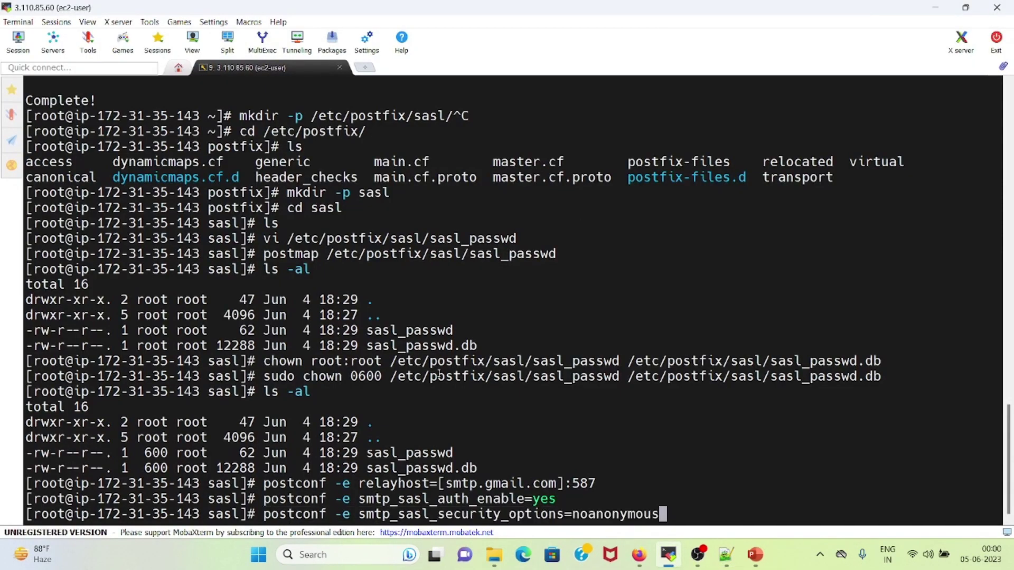
{"action": "key", "text": "Return"}
{"action": "key", "text": "alt+Tab"}
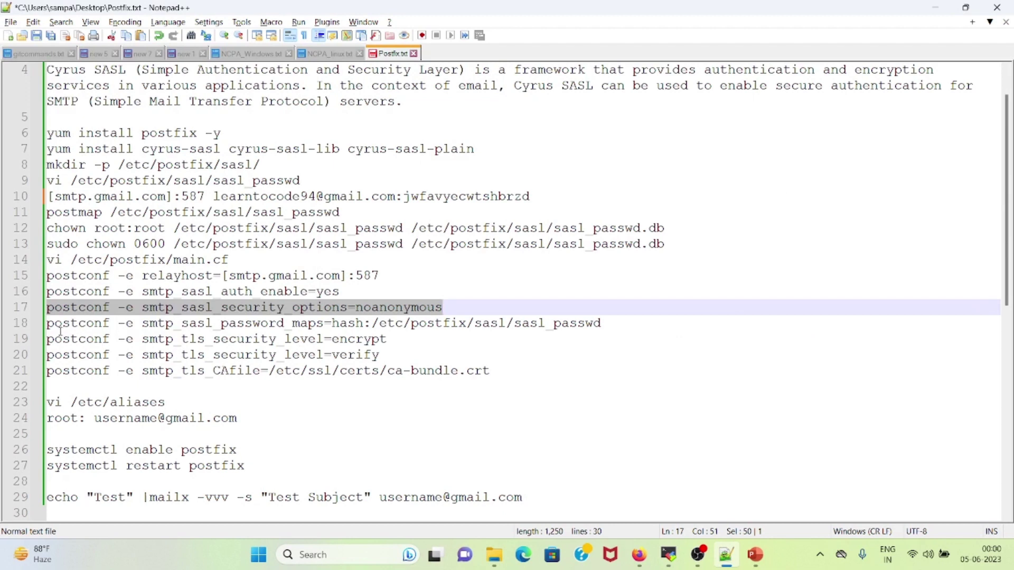
{"action": "left_click_drag", "start_coordinate": [48, 324], "coordinate": [604, 326]}
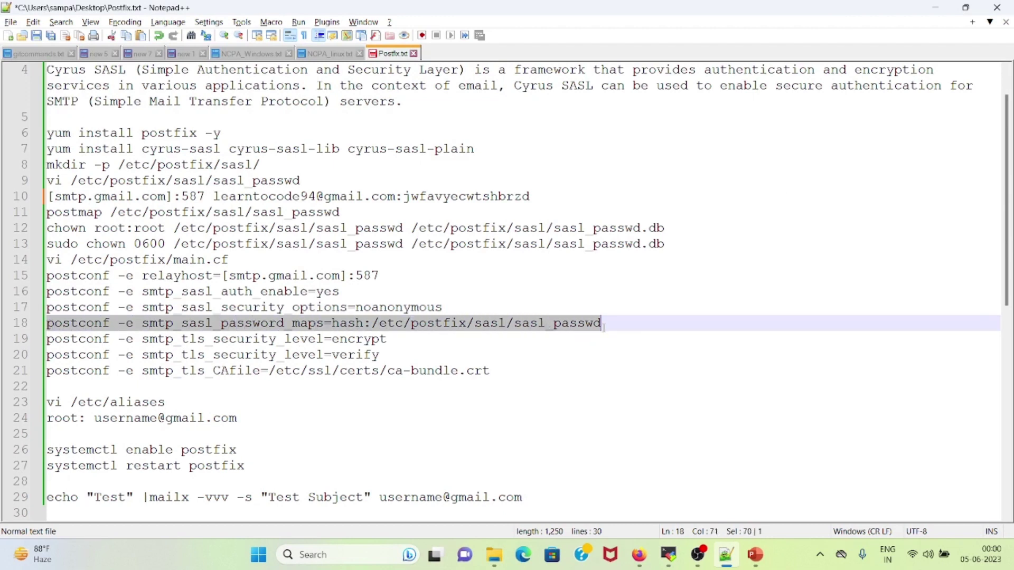
{"action": "key", "text": "ctrl+c"}
{"action": "key", "text": "alt+Tab"}
{"action": "right_click", "coordinate": [485, 370]}
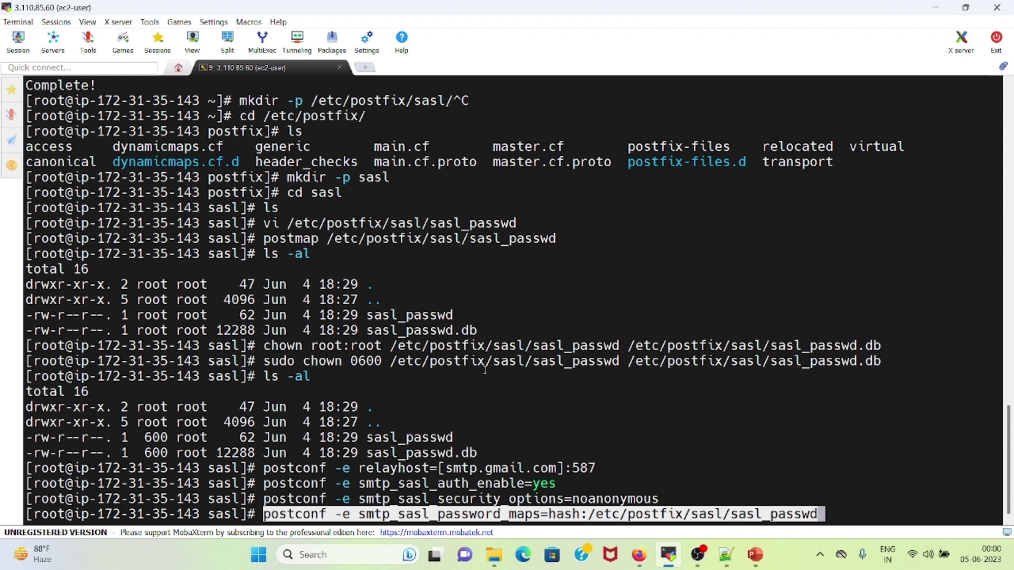
{"action": "key", "text": "Return"}
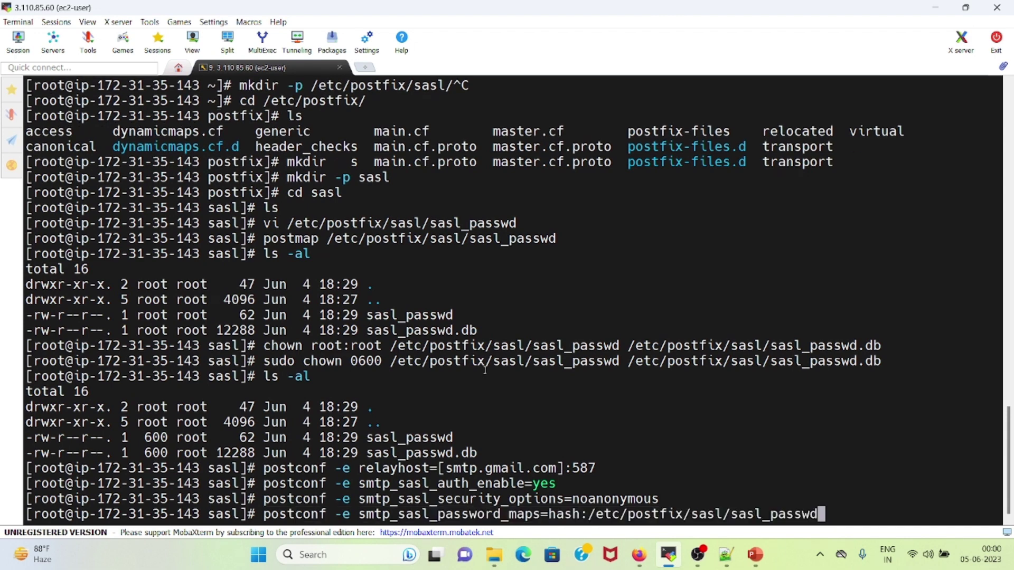
Step: Set the TLS security level to encrypt, then to verify, with postconf -e
{"action": "key", "text": "alt+Tab"}
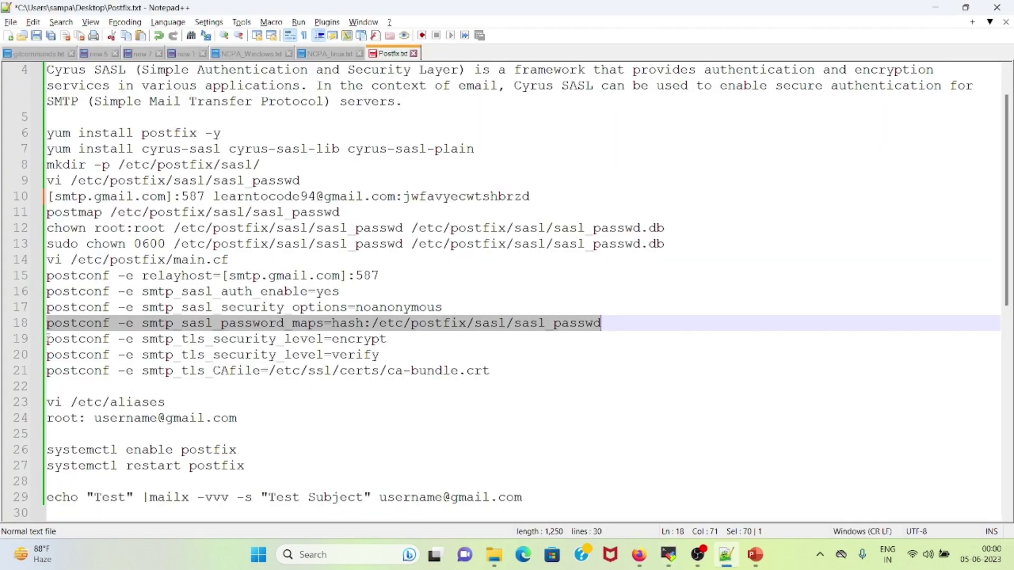
{"action": "left_click_drag", "start_coordinate": [46, 339], "coordinate": [388, 337]}
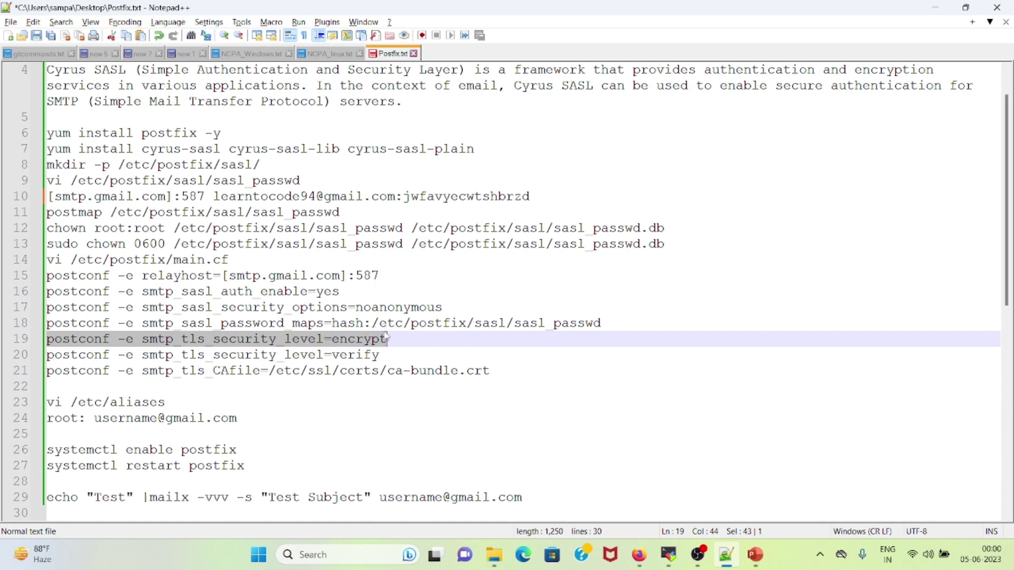
{"action": "key", "text": "ctrl+c"}
{"action": "key", "text": "alt+Tab"}
{"action": "right_click", "coordinate": [408, 360]}
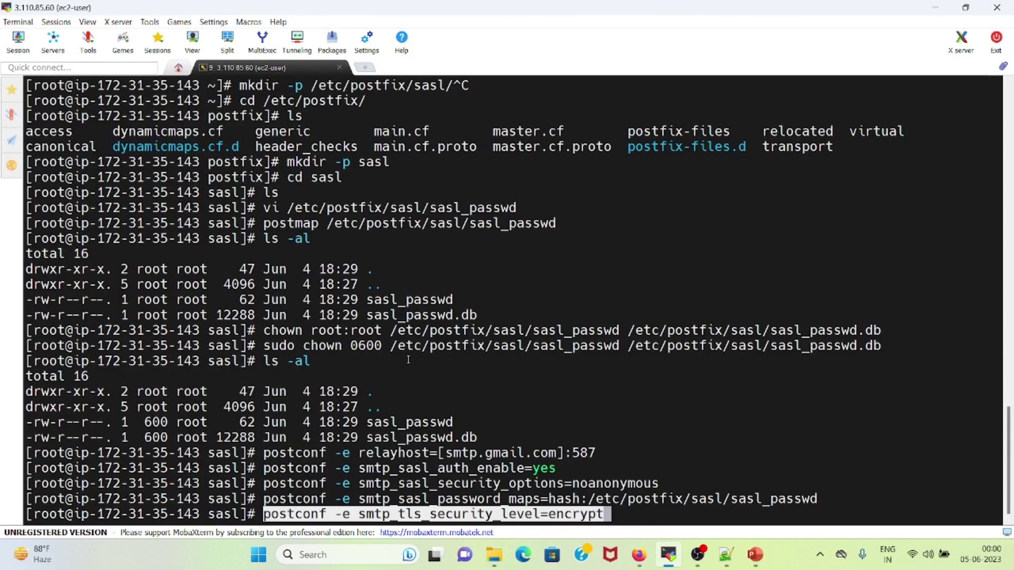
{"action": "key", "text": "Return"}
{"action": "key", "text": "alt+Tab"}
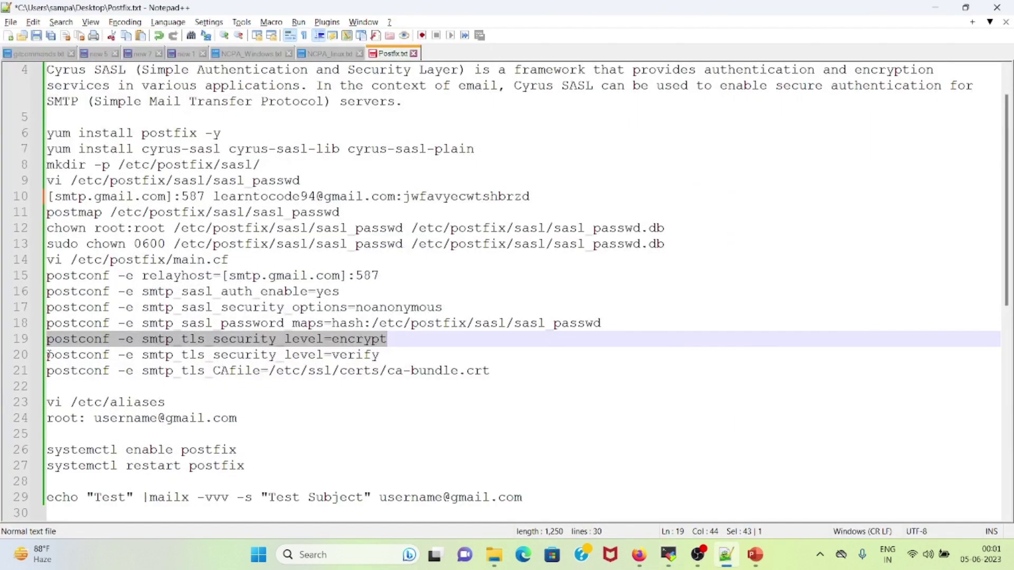
{"action": "left_click_drag", "start_coordinate": [46, 355], "coordinate": [379, 360]}
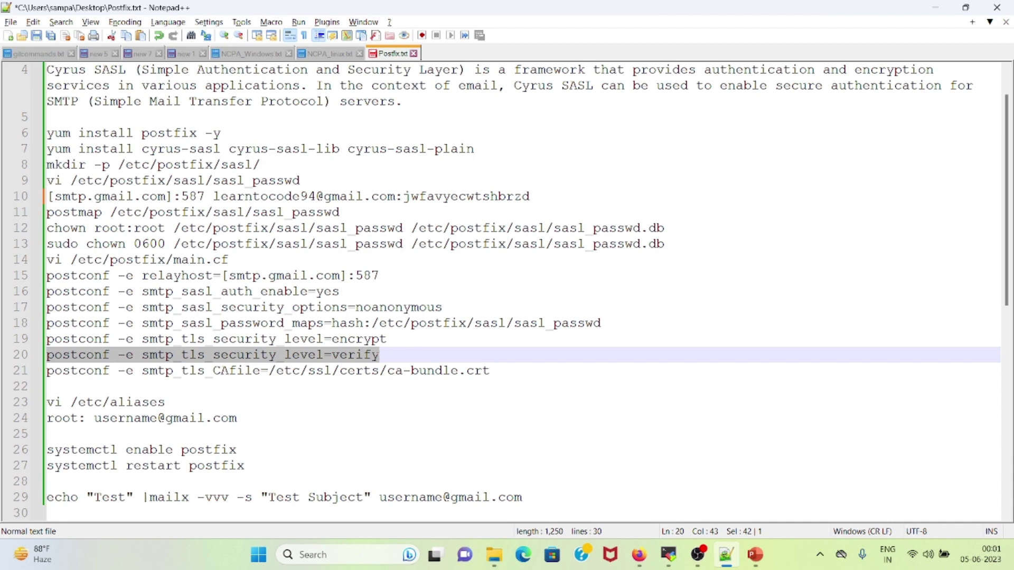
{"action": "key", "text": "ctrl+c"}
{"action": "key", "text": "alt+Tab"}
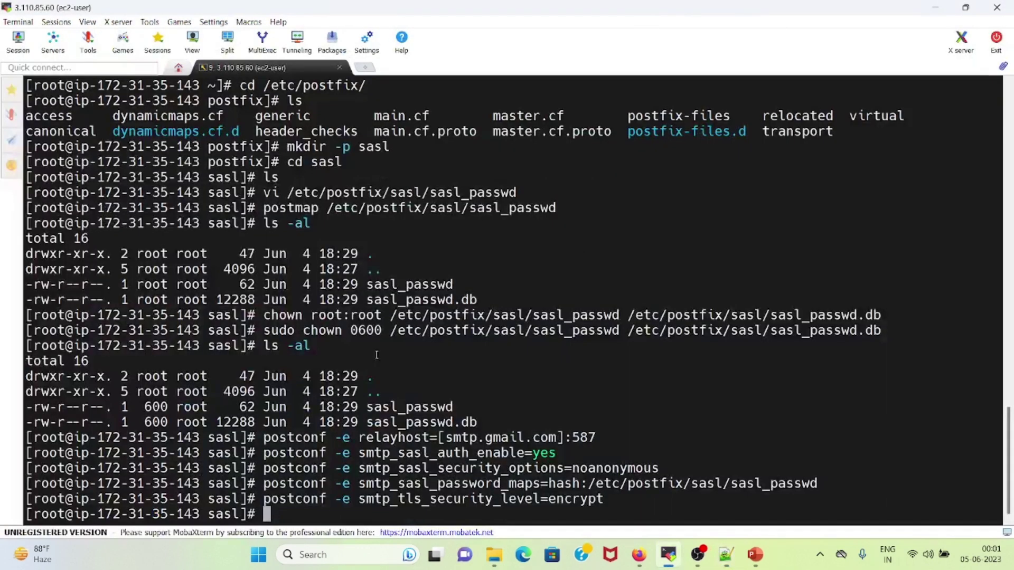
{"action": "right_click", "coordinate": [387, 378]}
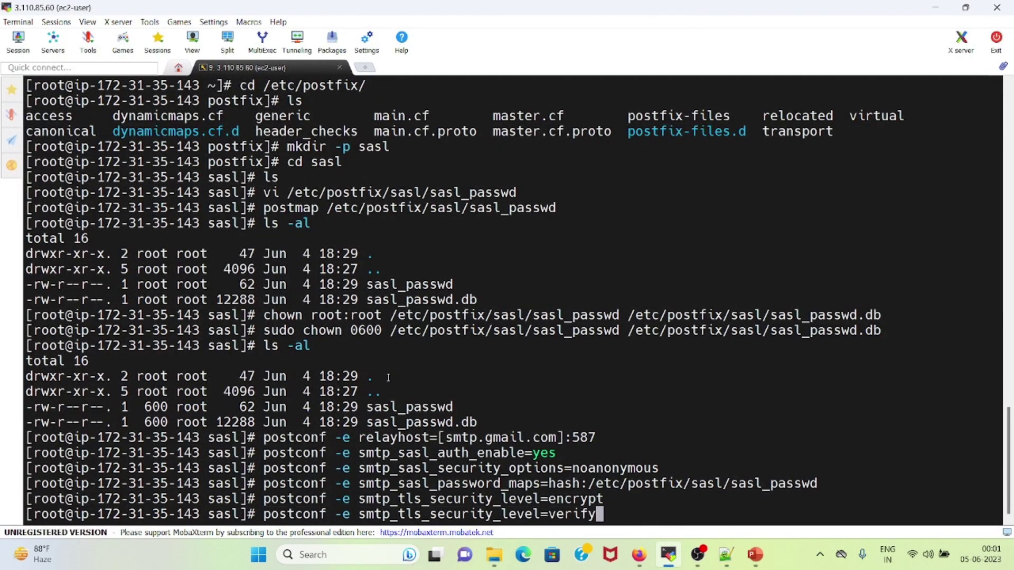
{"action": "key", "text": "Return"}
Step: Set the TLS CA bundle file with postconf -e, then paste vi /etc/postfix/main.cf at the prompt
{"action": "key", "text": "alt+Tab"}
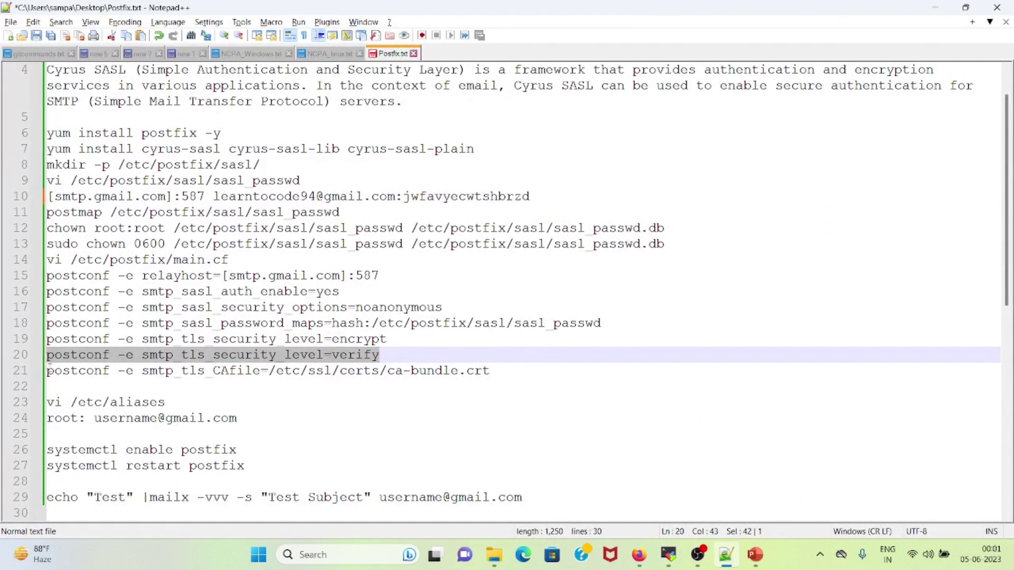
{"action": "left_click_drag", "start_coordinate": [46, 371], "coordinate": [492, 374]}
{"action": "key", "text": "ctrl+c"}
{"action": "key", "text": "alt+Tab"}
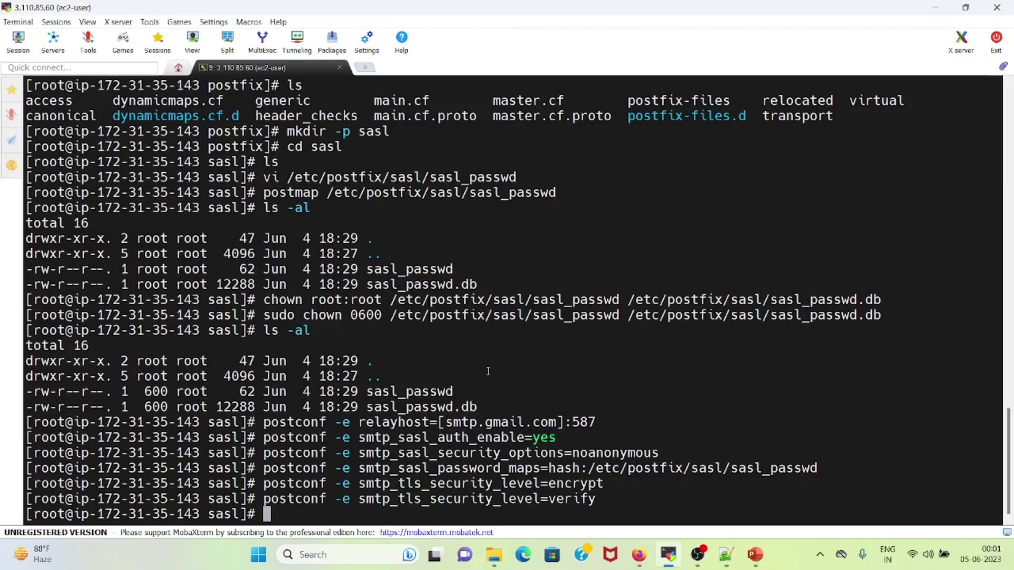
{"action": "right_click", "coordinate": [488, 371]}
{"action": "key", "text": "Return"}
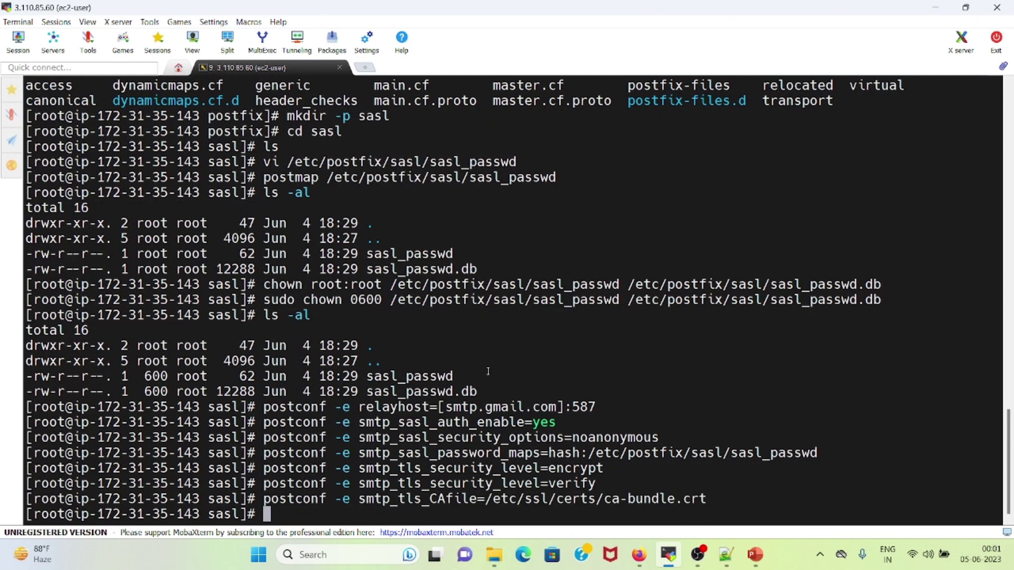
{"action": "key", "text": "alt+Tab"}
{"action": "key", "text": "alt+Tab"}
{"action": "key", "text": "alt+Tab"}
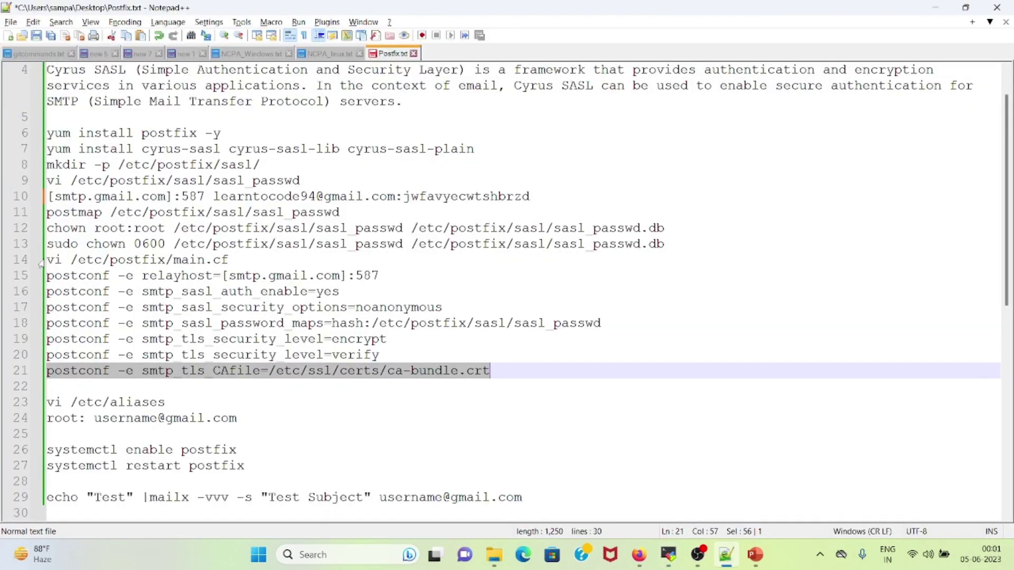
{"action": "left_click_drag", "start_coordinate": [49, 260], "coordinate": [234, 264]}
{"action": "key", "text": "ctrl+c"}
{"action": "key", "text": "alt+Tab"}
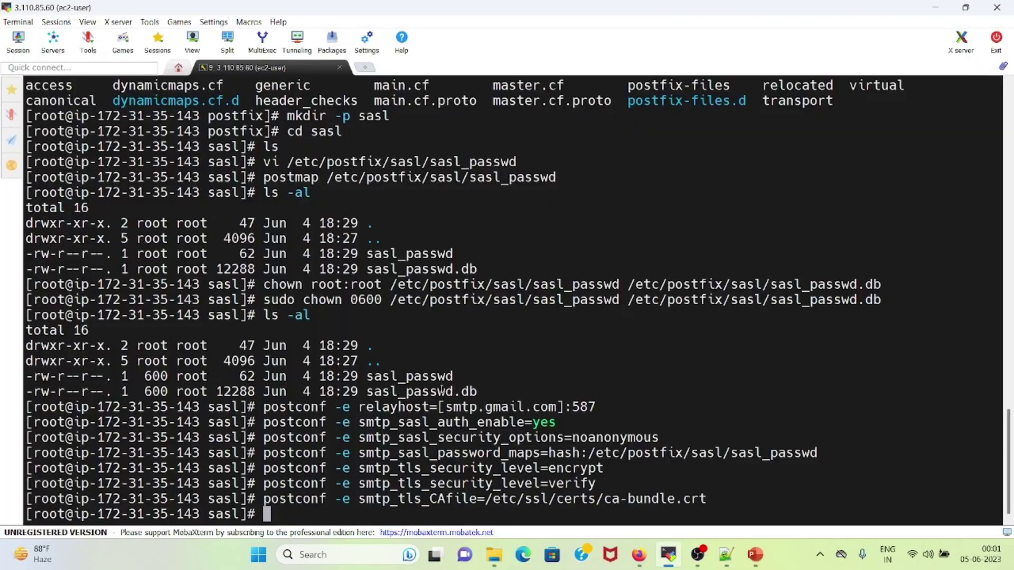
{"action": "right_click", "coordinate": [441, 389]}
Step: Jump to the end of main.cf to check the relayhost, SASL and TLS entries, then save with :wq!
{"action": "key", "text": "Return"}
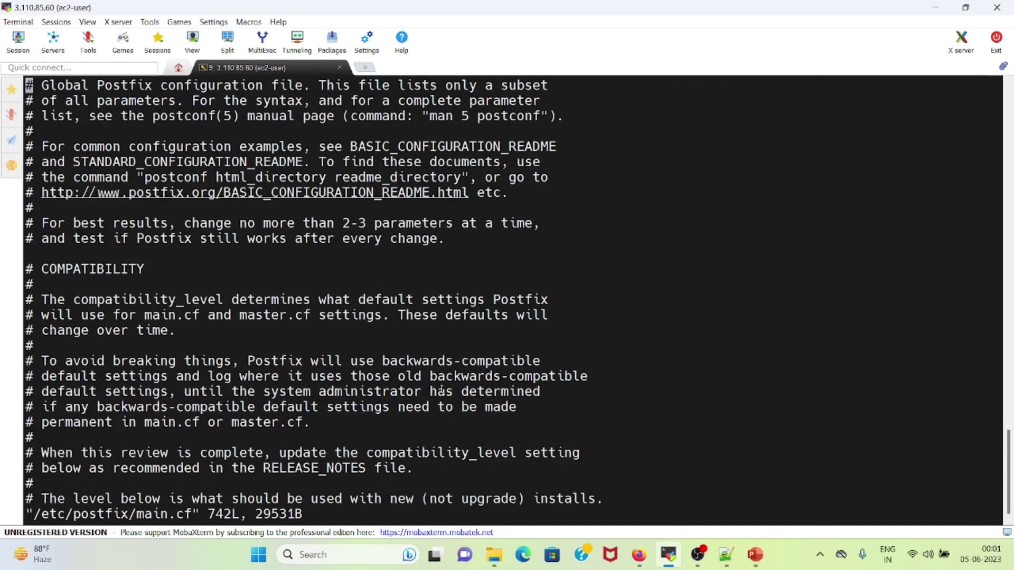
{"action": "key", "text": "Down"}
{"action": "key", "text": "Down"}
{"action": "key", "text": "Down"}
{"action": "key", "text": "Down"}
{"action": "key", "text": "Down"}
{"action": "key", "text": "Down"}
{"action": "key", "text": "Down"}
{"action": "key", "text": "Down"}
{"action": "key", "text": "Down"}
{"action": "key", "text": "Down"}
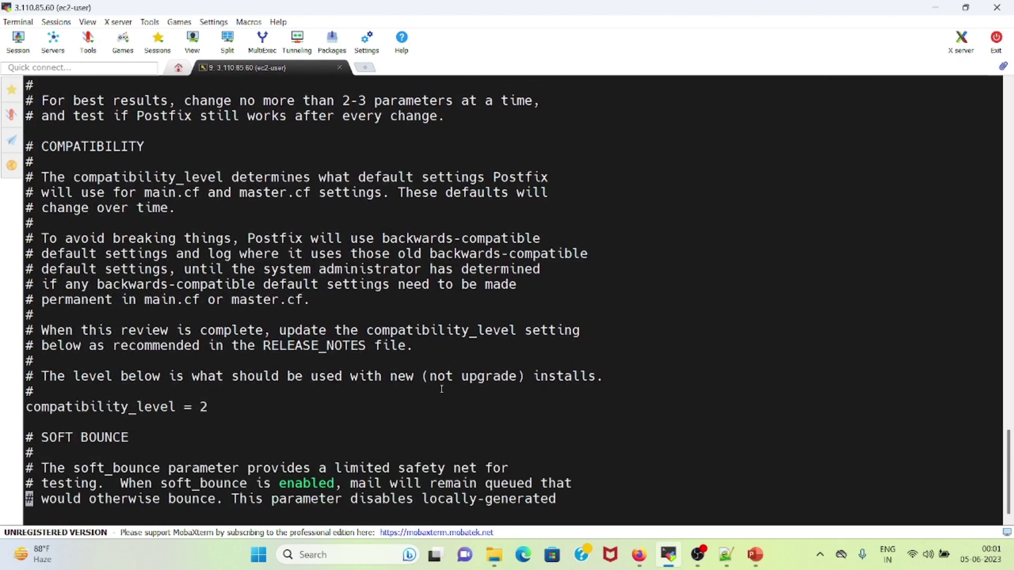
{"action": "key", "text": "shift+g"}
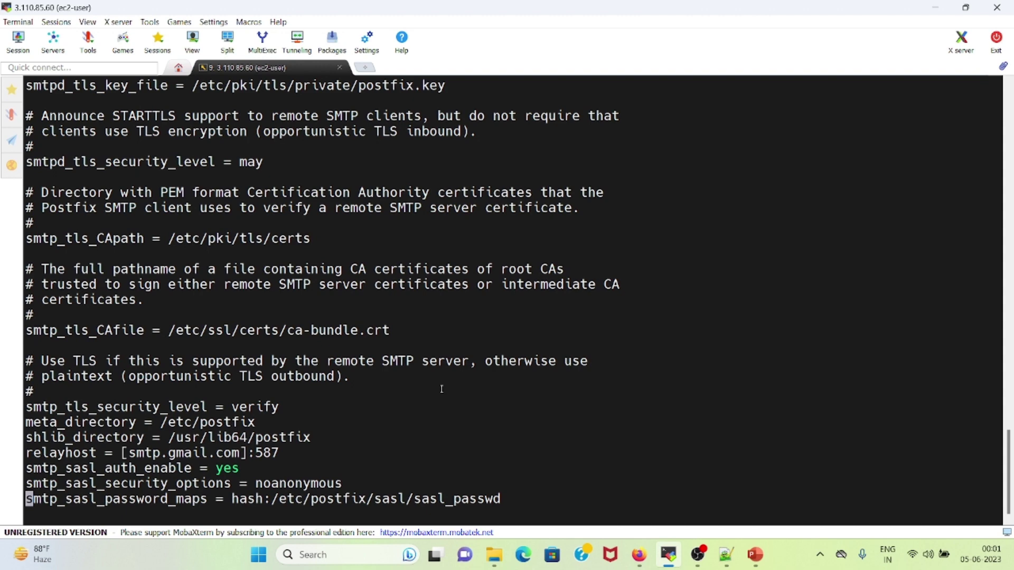
{"action": "type", "text": ":wq"}
{"action": "type", "text": "!"}
{"action": "key", "text": "Return"}
Step: Copy the aliases command from the notes and run it to edit /etc/aliases in vi
{"action": "key", "text": "alt+Tab"}
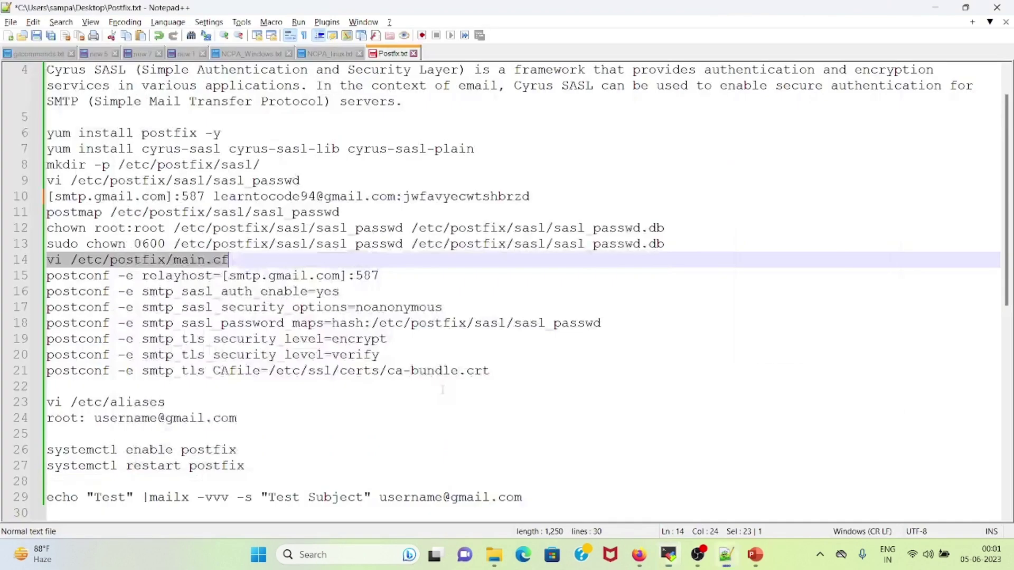
{"action": "key", "text": "Down"}
{"action": "key", "text": "Down"}
{"action": "key", "text": "Down"}
{"action": "key", "text": "Home"}
{"action": "left_click_drag", "start_coordinate": [48, 402], "coordinate": [167, 404]}
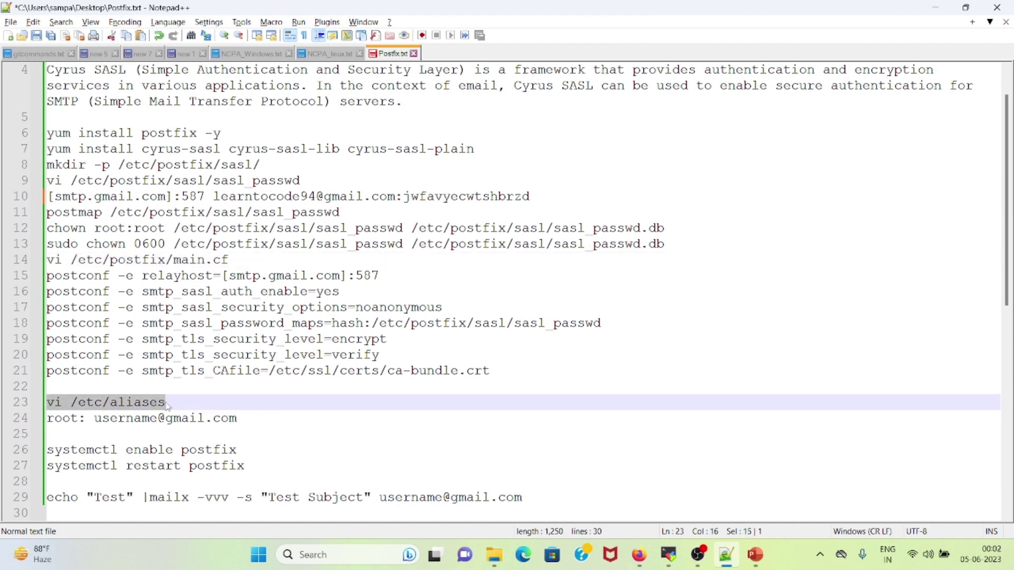
{"action": "key", "text": "ctrl+c"}
{"action": "key", "text": "alt+Tab"}
{"action": "right_click", "coordinate": [313, 411]}
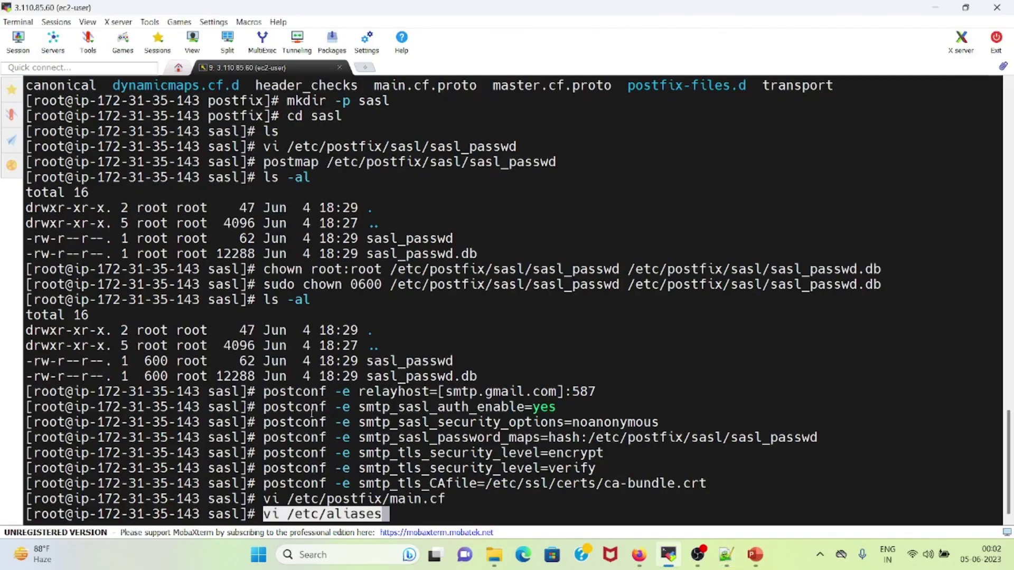
{"action": "key", "text": "Return"}
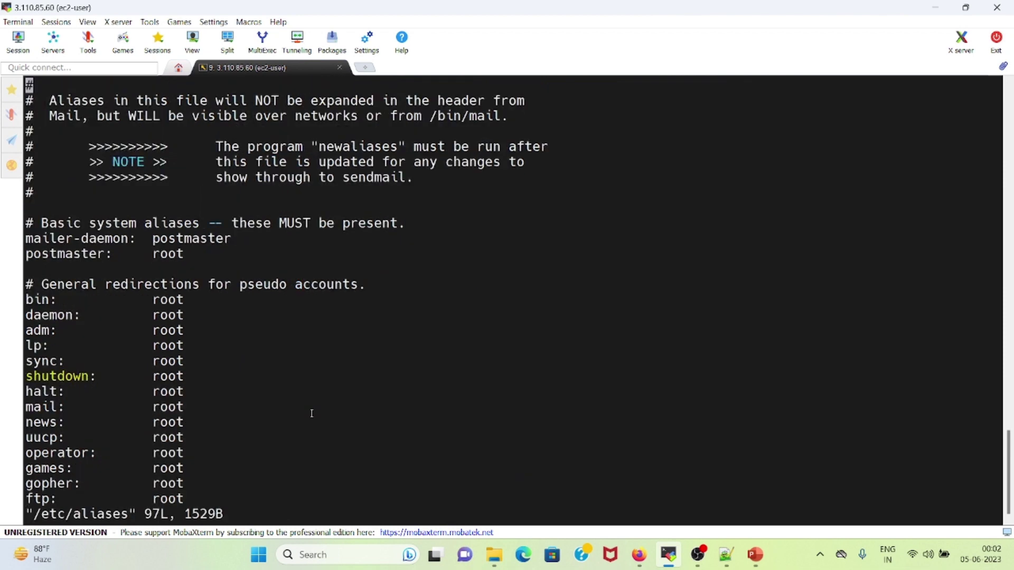
Step: Add a 'root: <gmail address>' alias line below the support entry
{"action": "key", "text": "Down"}
{"action": "key", "text": "Down"}
{"action": "key", "text": "Down"}
{"action": "key", "text": "Down"}
{"action": "key", "text": "Down"}
{"action": "key", "text": "Down"}
{"action": "key", "text": "Down"}
{"action": "key", "text": "Down"}
{"action": "key", "text": "Down"}
{"action": "key", "text": "Down"}
{"action": "key", "text": "Down"}
{"action": "key", "text": "Down"}
{"action": "key", "text": "Down"}
{"action": "key", "text": "Down"}
{"action": "key", "text": "Down"}
{"action": "key", "text": "Down"}
{"action": "key", "text": "Down"}
{"action": "key", "text": "Down"}
{"action": "key", "text": "Down"}
{"action": "key", "text": "Down"}
{"action": "key", "text": "Down"}
{"action": "key", "text": "Down"}
{"action": "key", "text": "Down"}
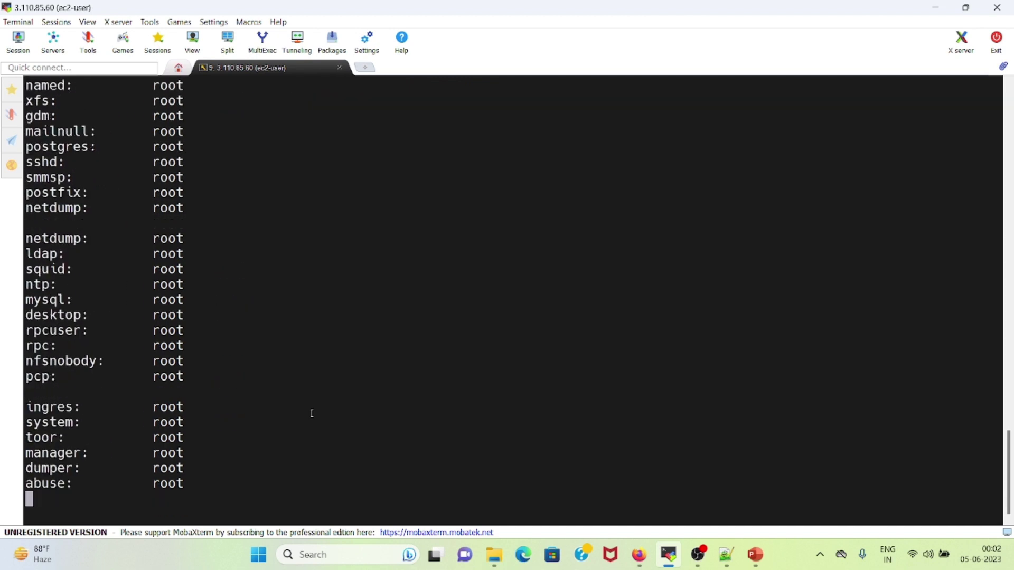
{"action": "key", "text": "Down"}
{"action": "key", "text": "Down"}
{"action": "key", "text": "Down"}
{"action": "key", "text": "Down"}
{"action": "key", "text": "Down"}
{"action": "key", "text": "Down"}
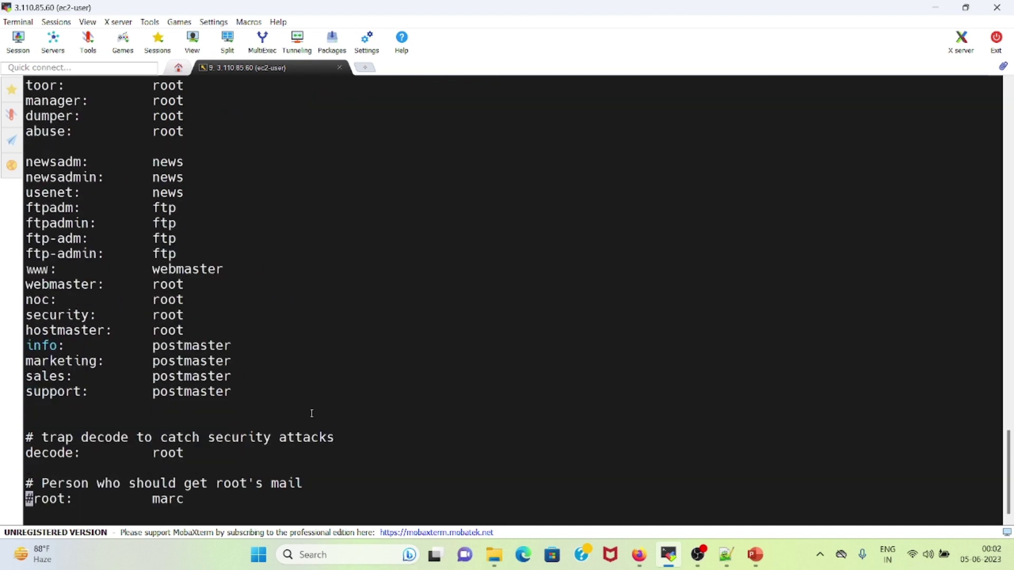
{"action": "key", "text": "Up"}
{"action": "key", "text": "Up"}
{"action": "key", "text": "Up"}
{"action": "key", "text": "Up"}
{"action": "key", "text": "Up"}
{"action": "key", "text": "Up"}
{"action": "key", "text": "o"}
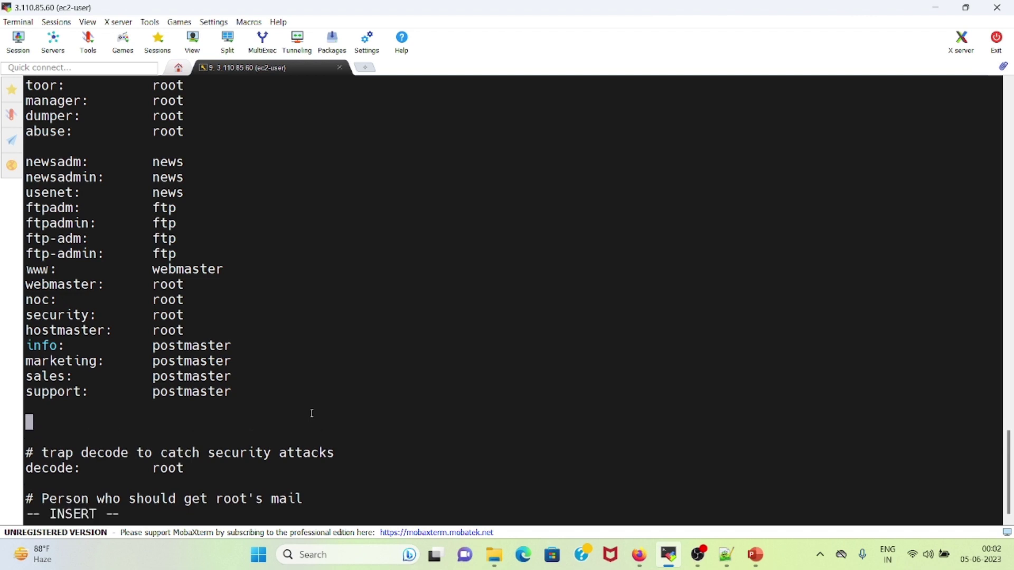
{"action": "key", "text": "BackSpace"}
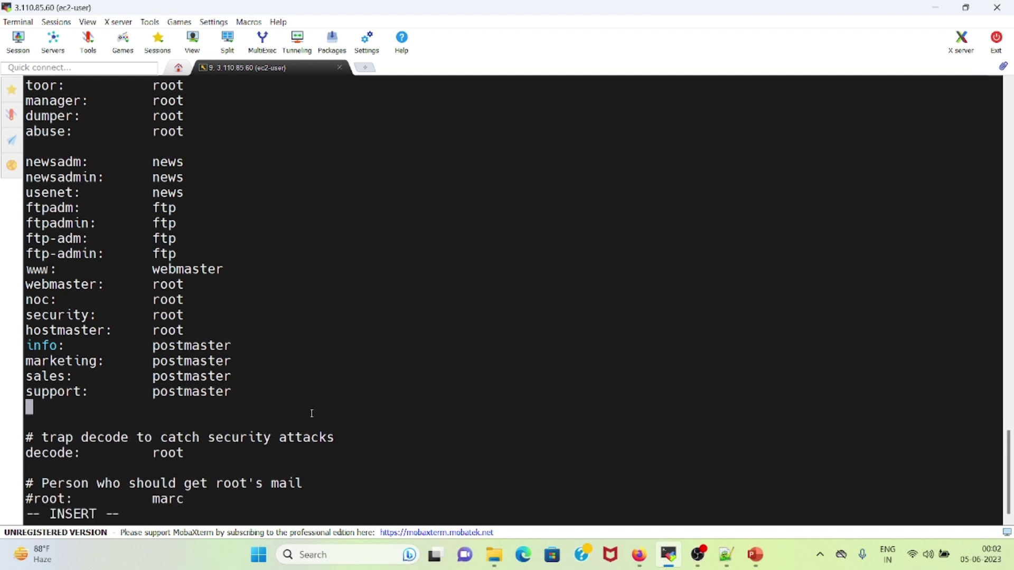
{"action": "type", "text": "i"}
{"action": "key", "text": "BackSpace"}
{"action": "type", "text": "root:"}
{"action": "key", "text": "Tab"}
{"action": "key", "text": "Tab"}
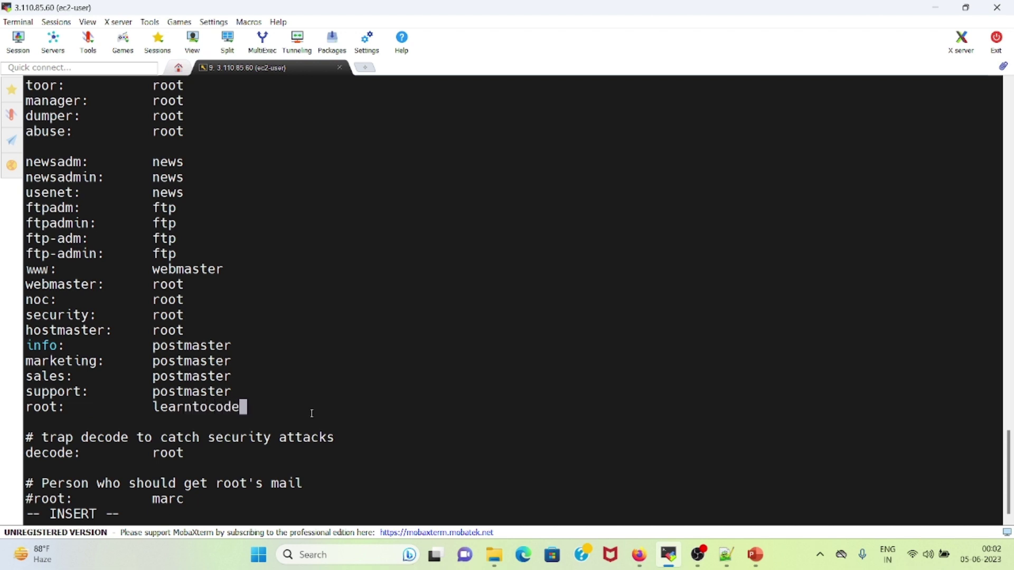
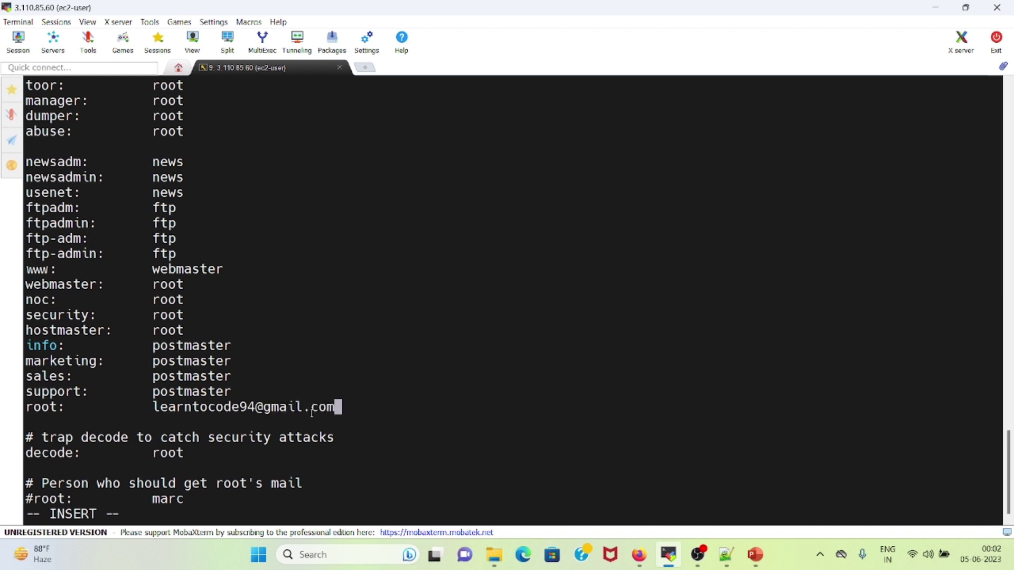
Step: Save /etc/aliases with :wq! and return to the root prompt
{"action": "key", "text": "Escape"}
{"action": "type", "text": ":w"}
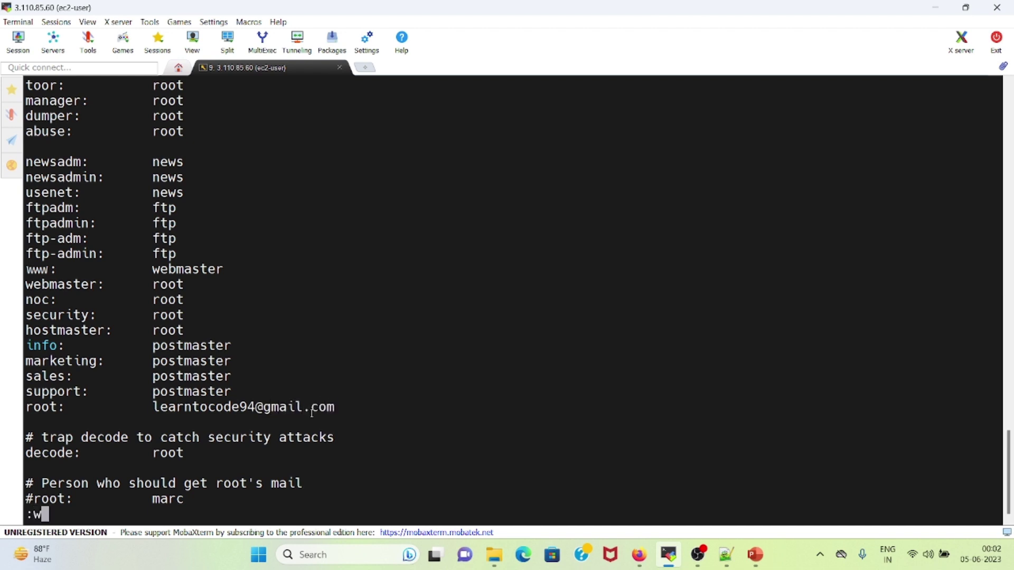
{"action": "type", "text": "q!"}
{"action": "key", "text": "Return"}
{"action": "key", "text": "alt+Tab"}
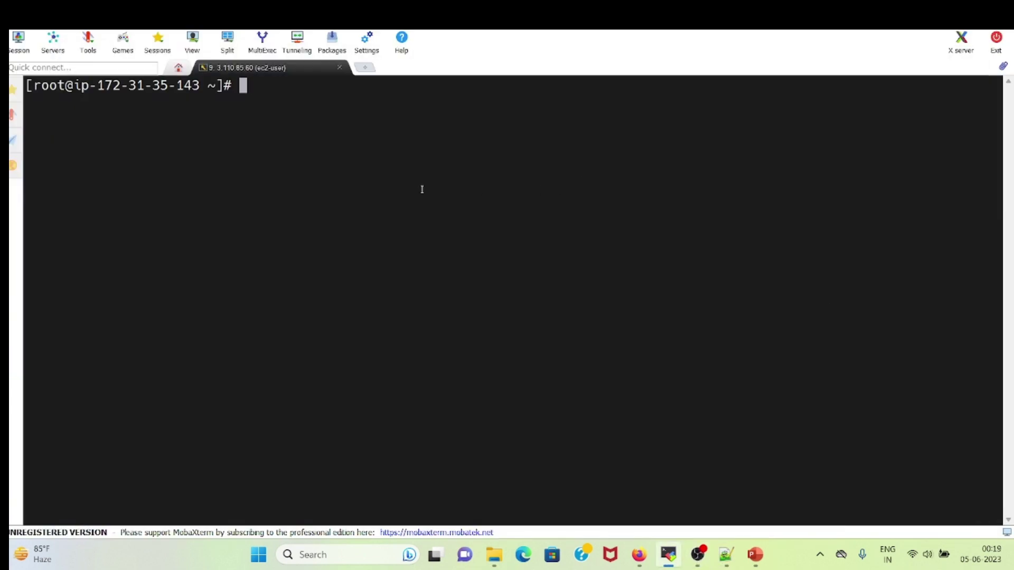
{"action": "type", "text": "cat"}
{"action": "type", "text": " /"}
{"action": "type", "text": "etc/"}
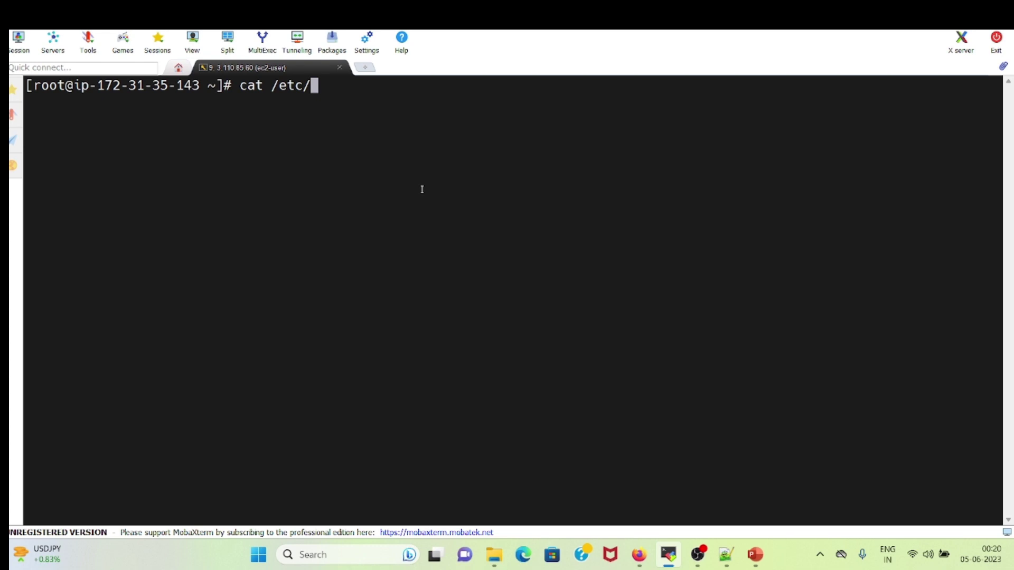
{"action": "type", "text": "red"}
Step: Show /etc/redhat-release (RHEL 9.2), then resend the s-nail 'This is a test' email to Gmail
{"action": "key", "text": "Tab"}
{"action": "key", "text": "Return"}
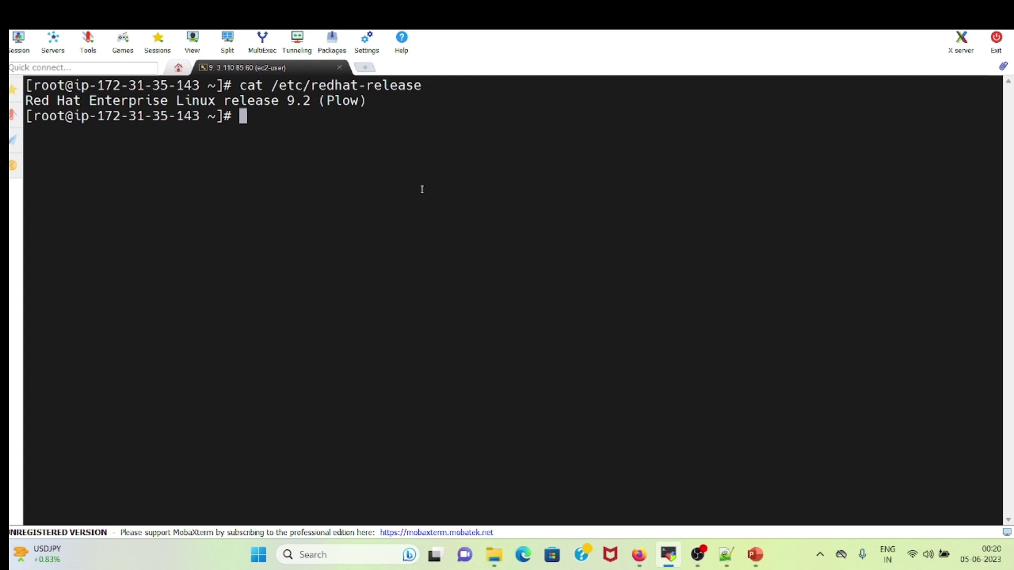
{"action": "key", "text": "Up"}
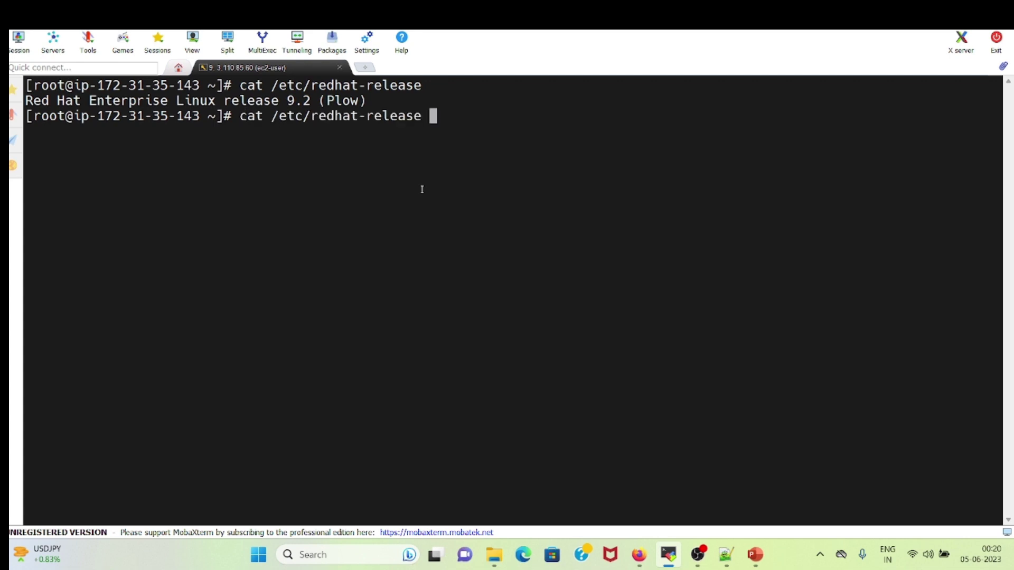
{"action": "key", "text": "Up"}
{"action": "key", "text": "Up"}
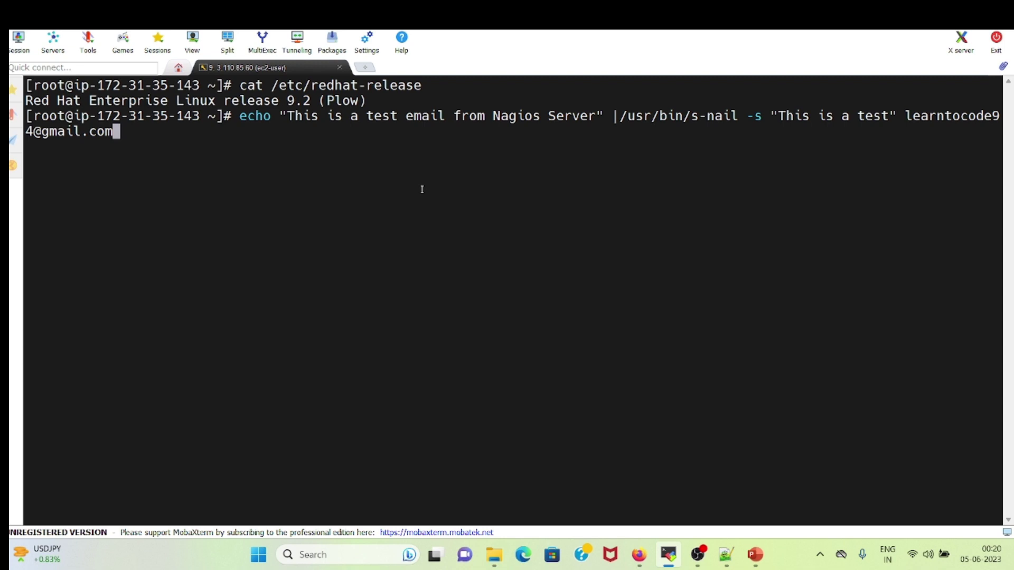
{"action": "key", "text": "Return"}
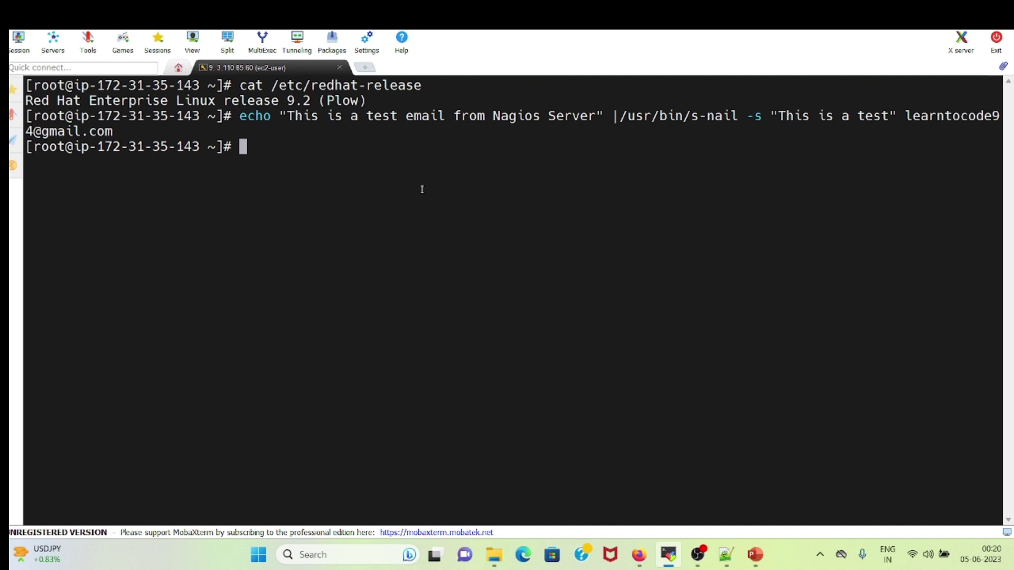
Step: Switch to Gmail, return to the inbox and open the newest 'This is a test' email from root
{"action": "left_click", "coordinate": [638, 555]}
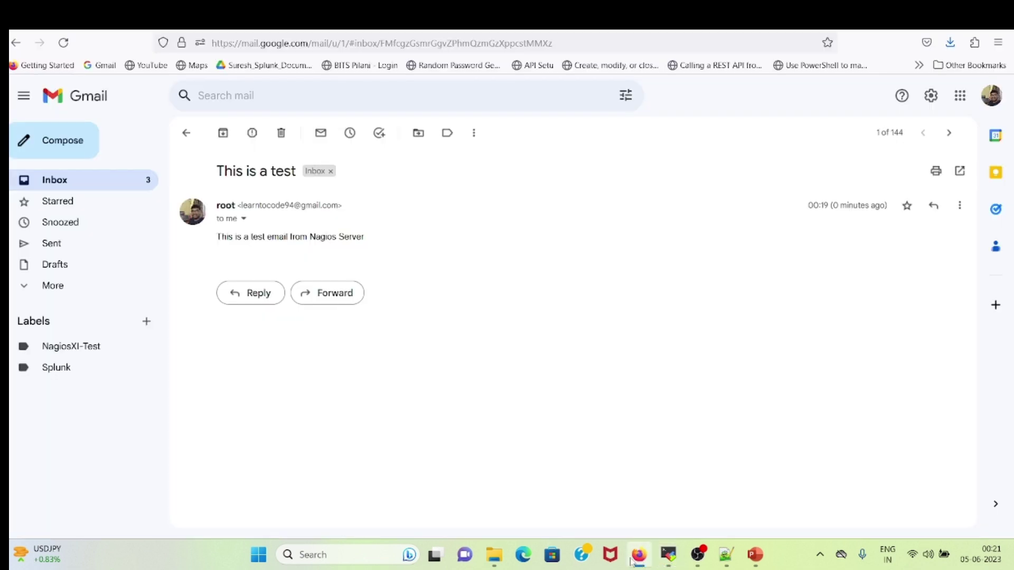
{"action": "left_click", "coordinate": [184, 135]}
{"action": "left_click", "coordinate": [288, 204]}
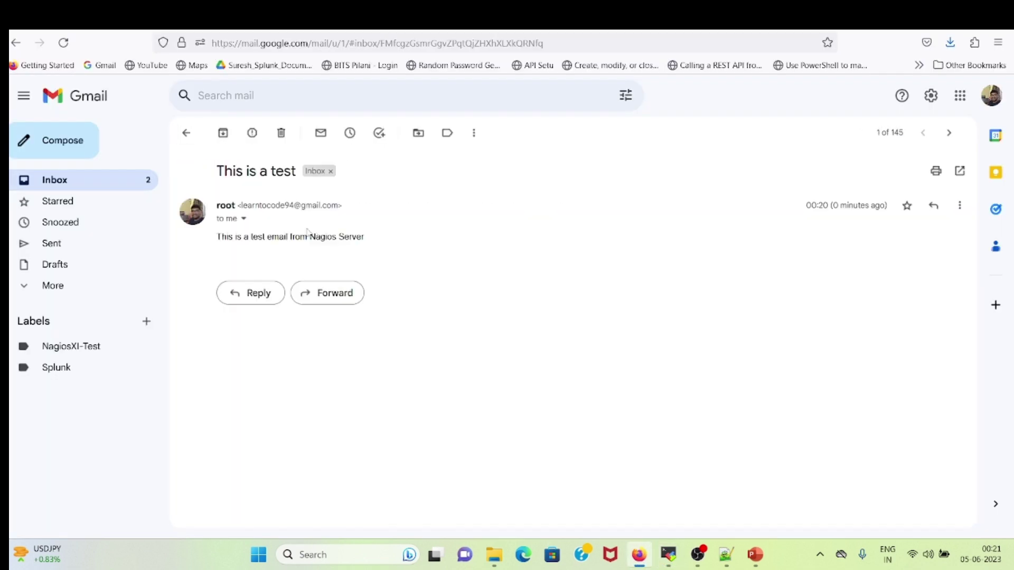